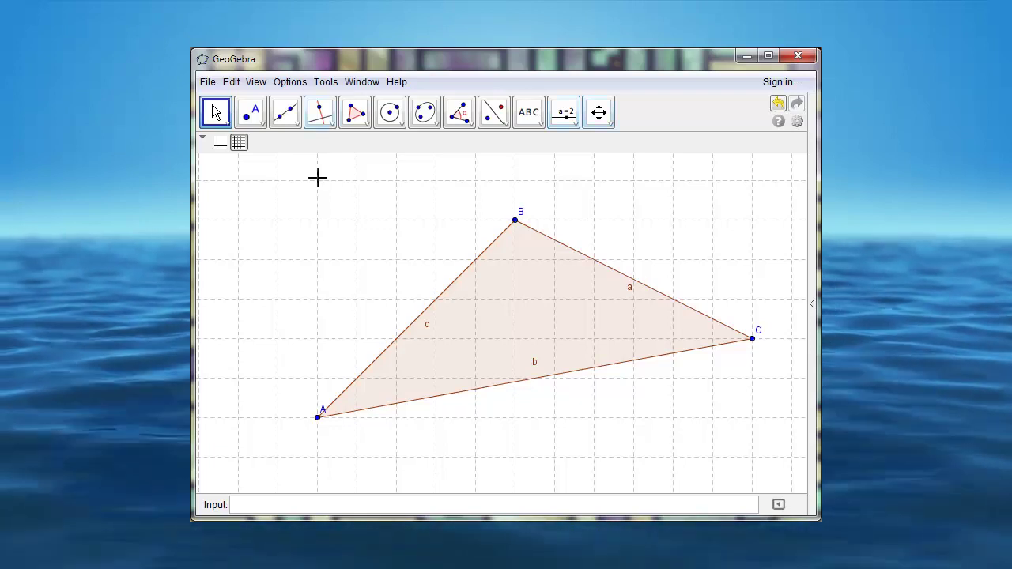
- Place a point on side b, draw the perpendicular to b through it, and mark where it meets side c
left_click(249, 112)
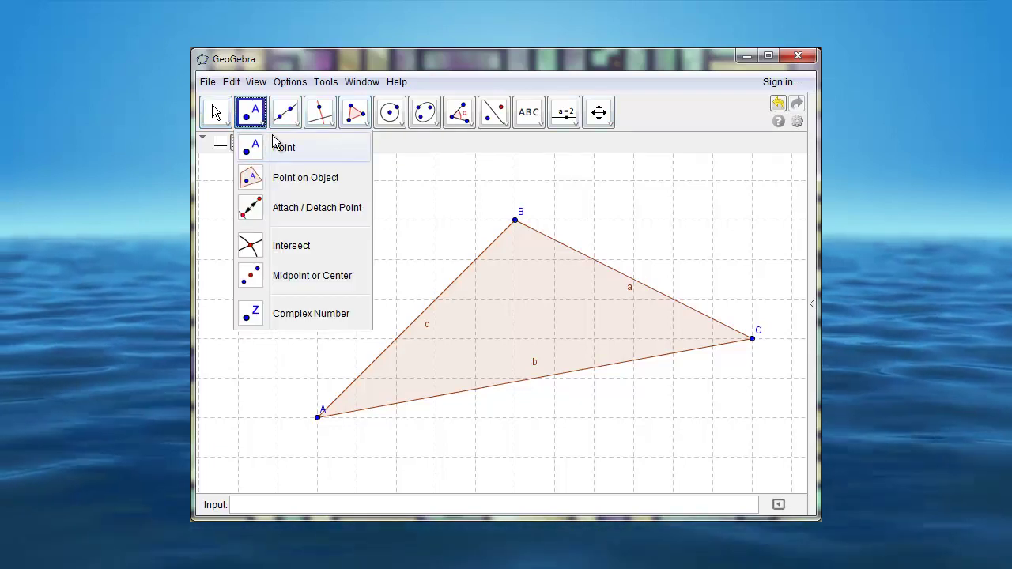
left_click(276, 147)
left_click(389, 404)
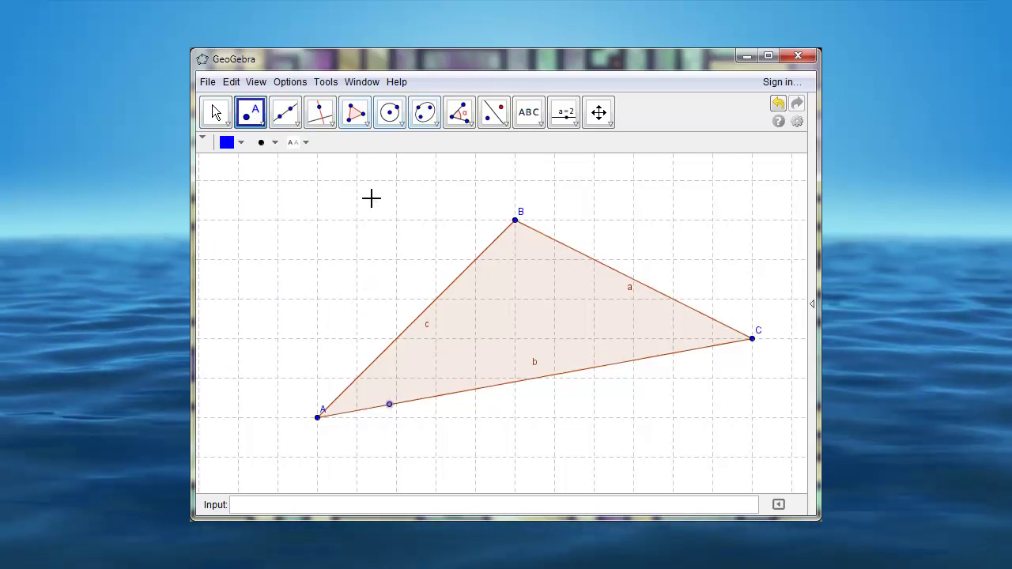
left_click(320, 112)
left_click(433, 396)
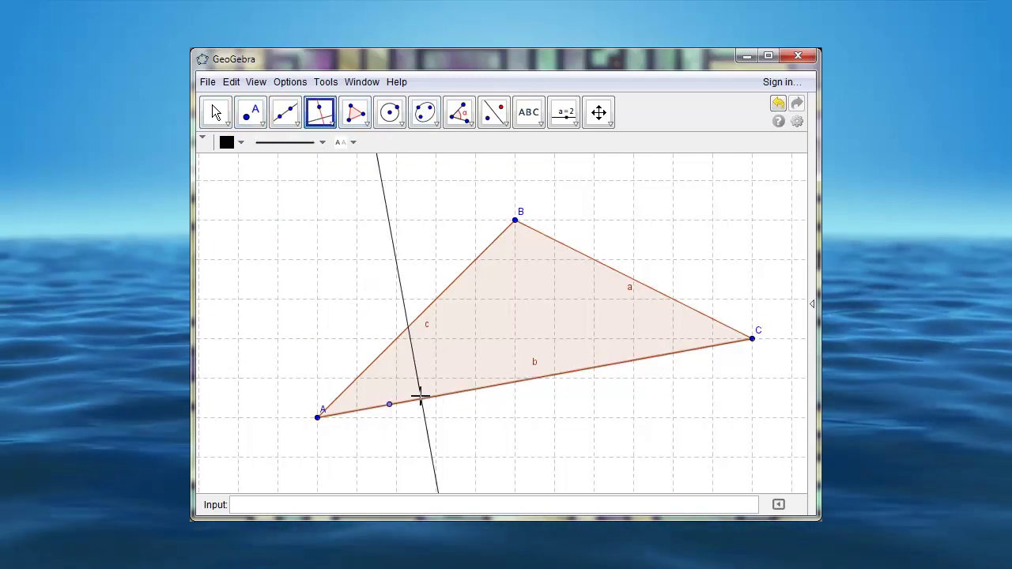
left_click(250, 111)
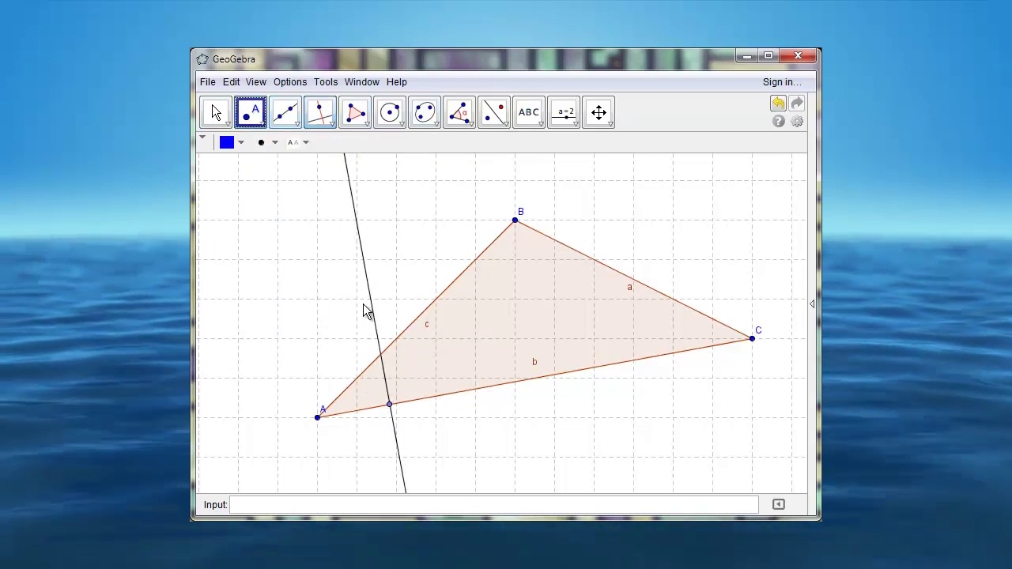
left_click(380, 353)
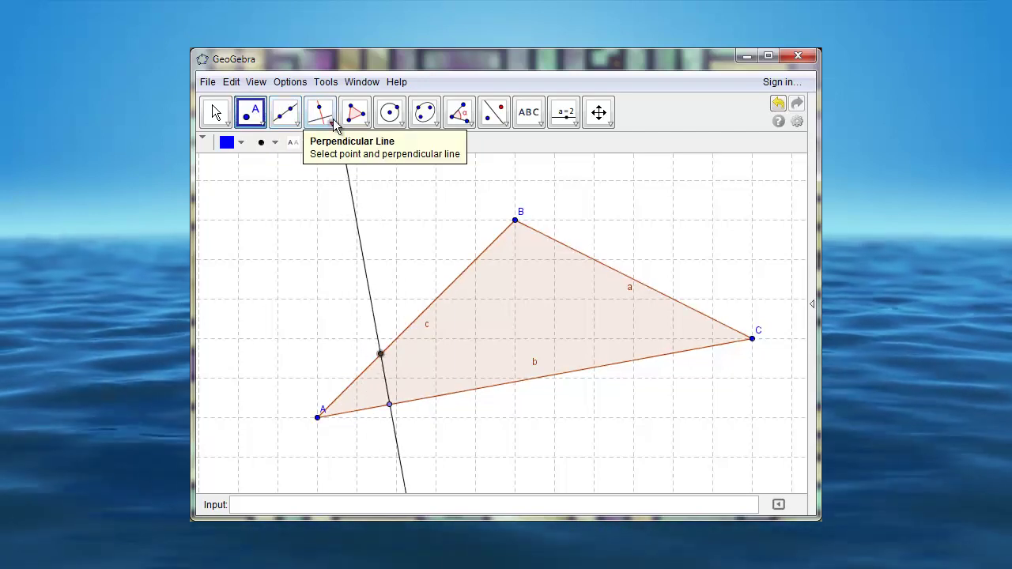
- Draw a perpendicular at the side-c point, mark where it meets side a, and draw a perpendicular there
left_click(333, 123)
left_click(321, 148)
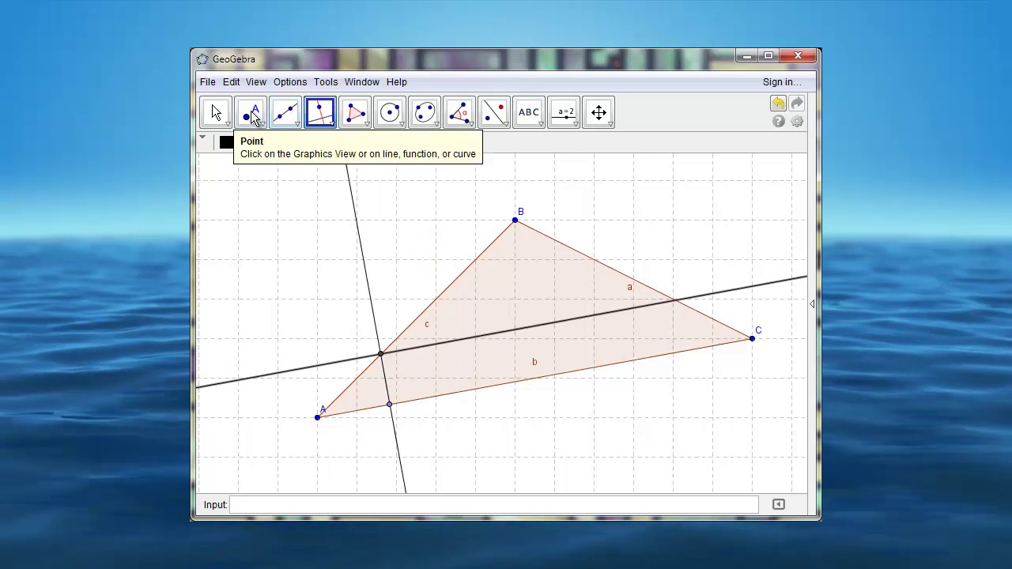
left_click(249, 111)
left_click(675, 302)
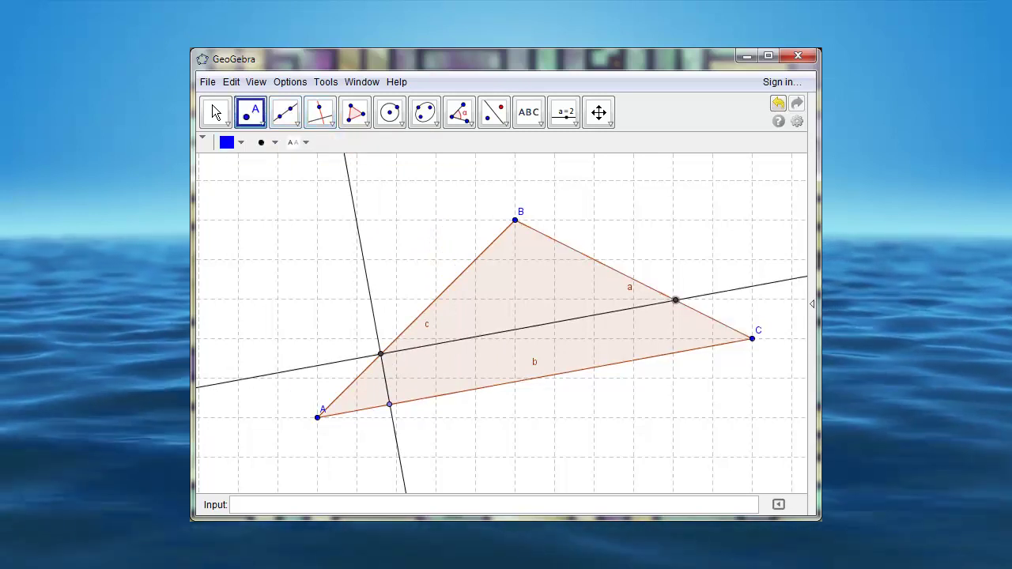
left_click(320, 112)
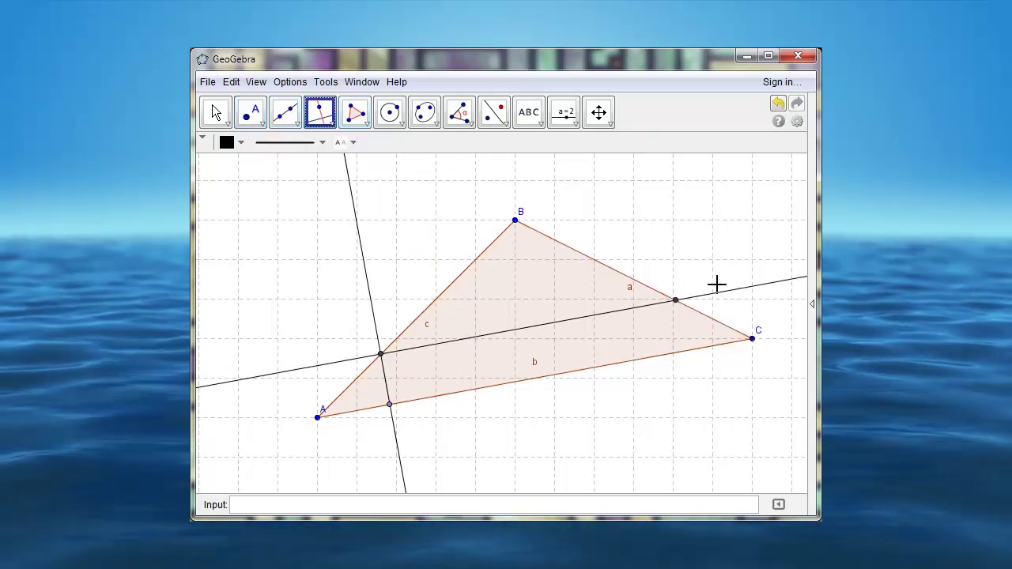
left_click(675, 300)
left_click(658, 303)
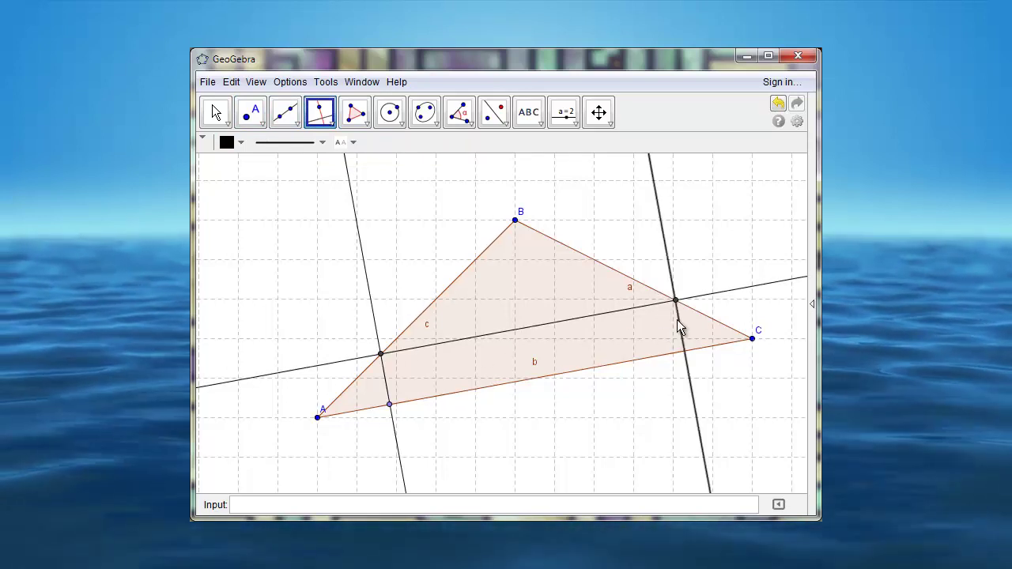
left_click(380, 350)
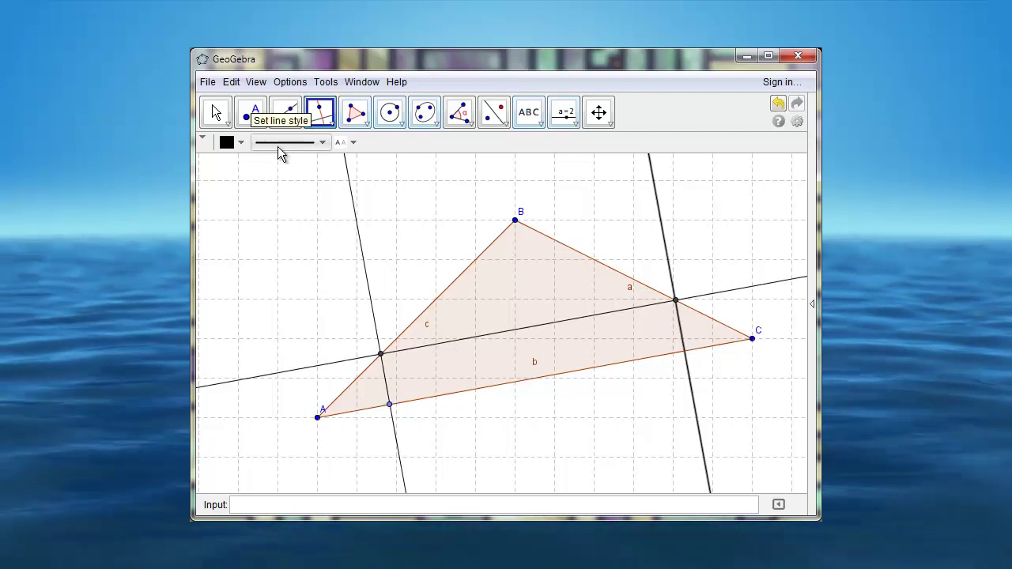
left_click(301, 119)
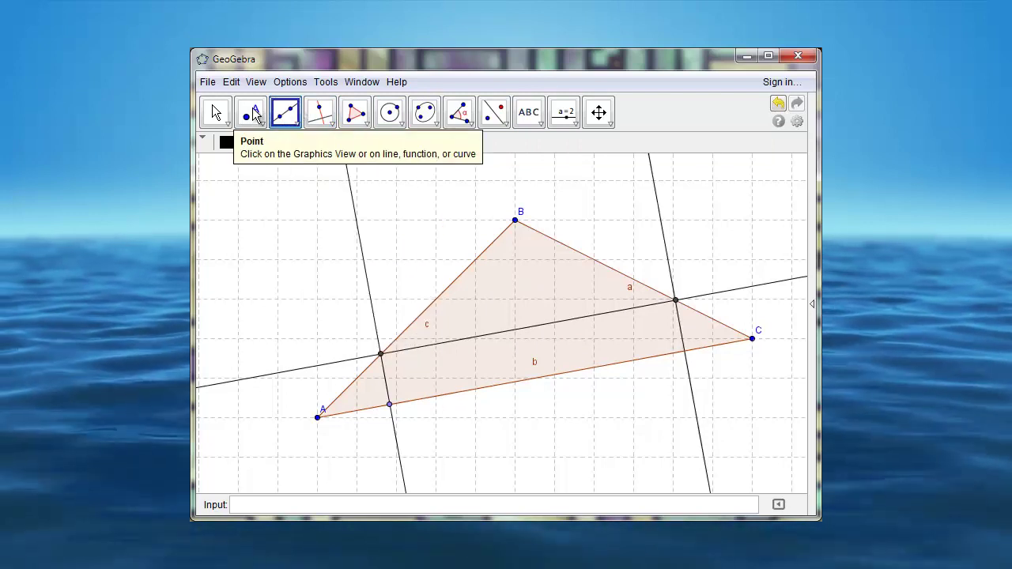
- Slide the point along side b to test the perpendiculars, then move vertex A further left
left_click(216, 111)
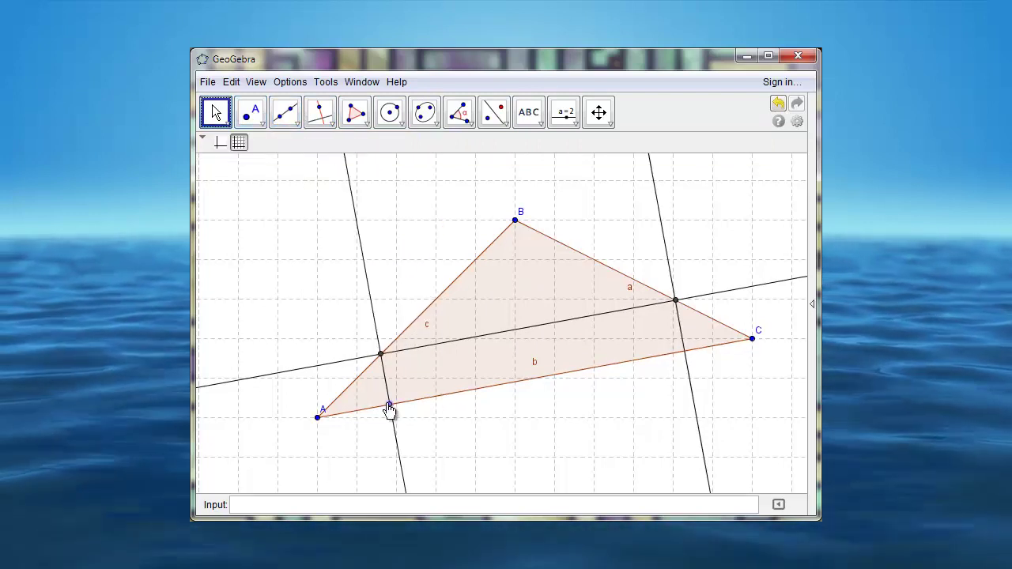
left_click_drag(391, 409, 546, 389)
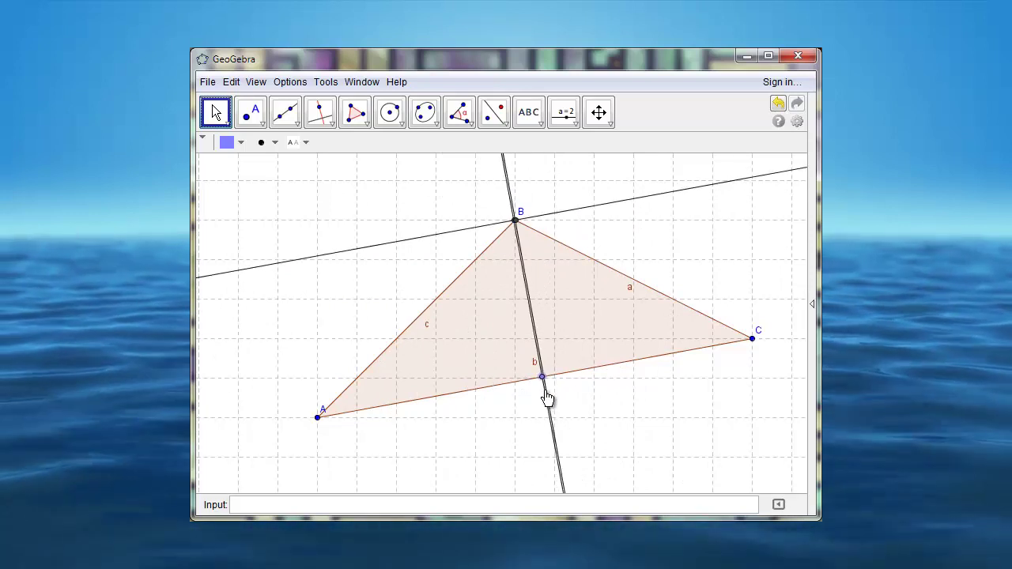
left_click_drag(546, 398, 404, 424)
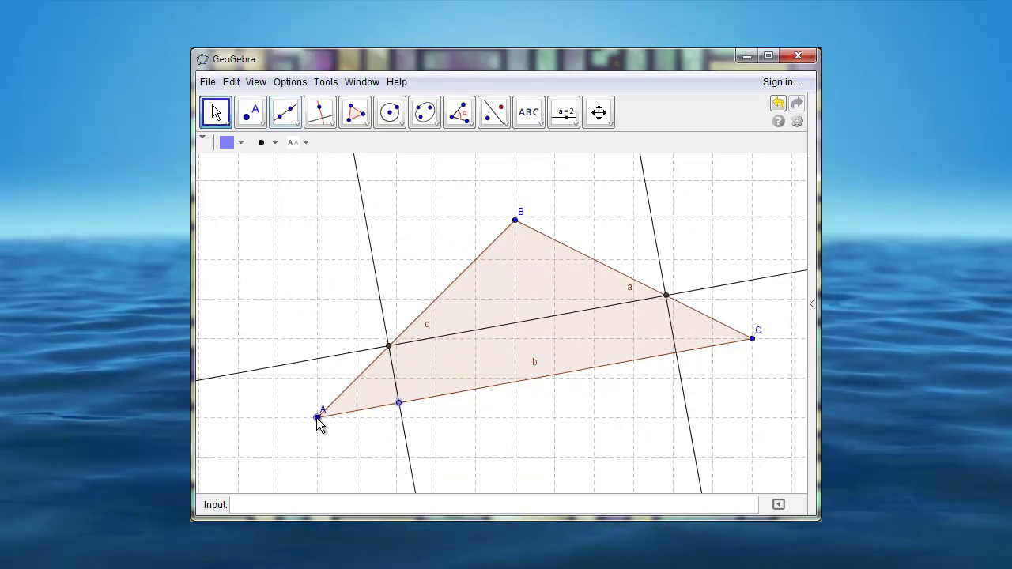
left_click_drag(317, 419, 240, 421)
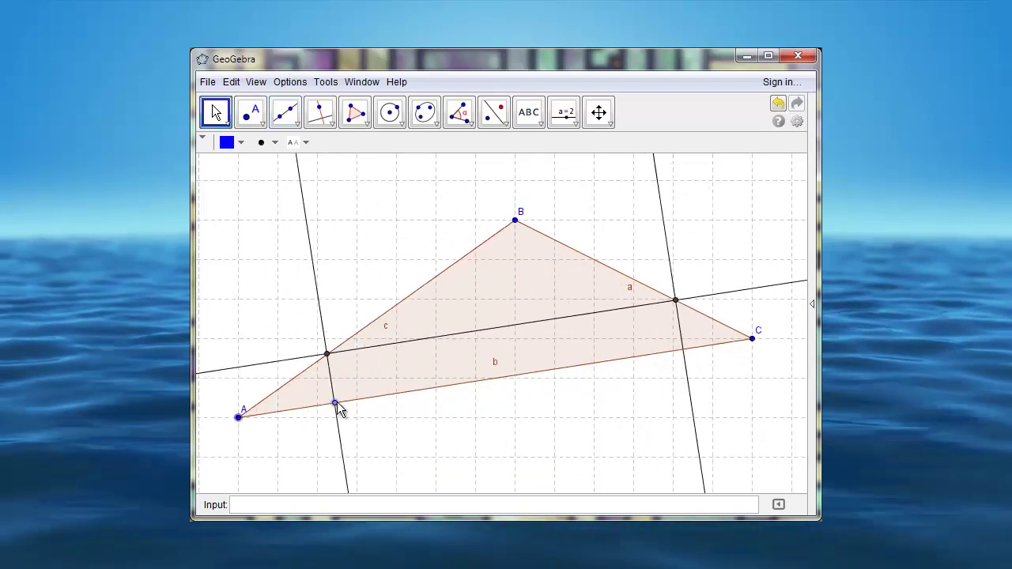
left_click_drag(336, 404, 418, 410)
- Draw the rectangle's two diagonal segments, mark their crossing, and slide the point on b to test them
left_click(286, 115)
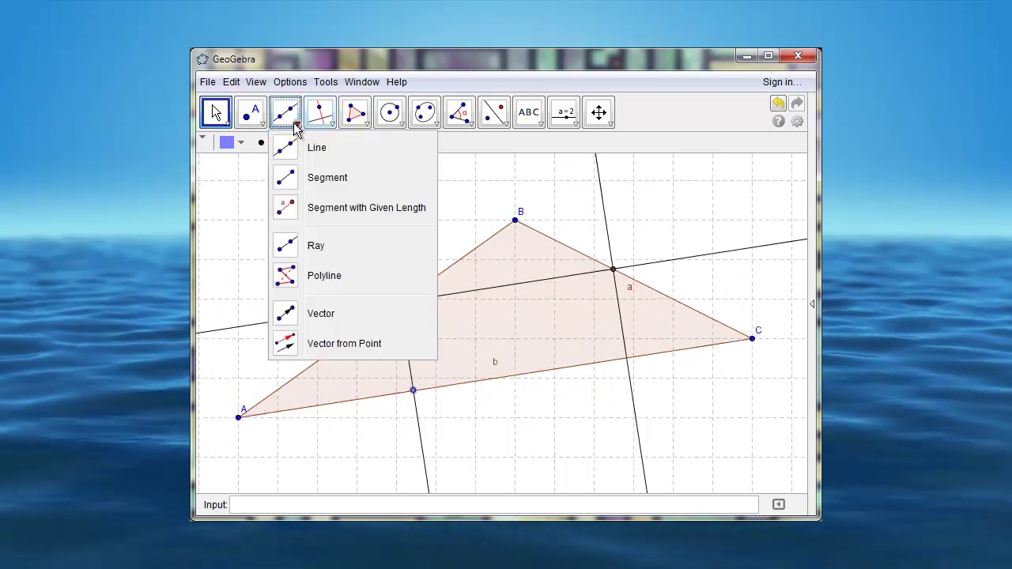
left_click(294, 181)
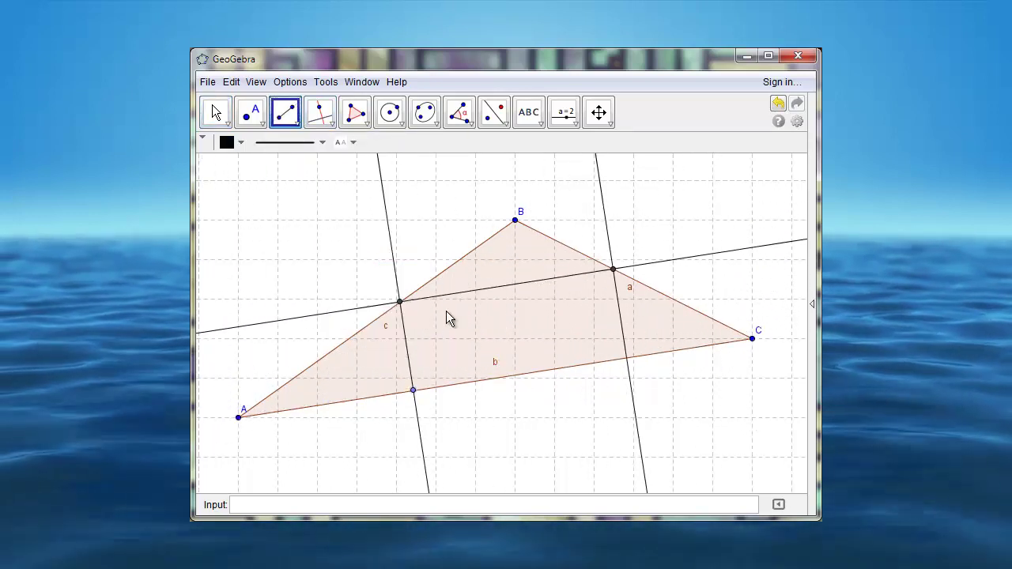
left_click(626, 359)
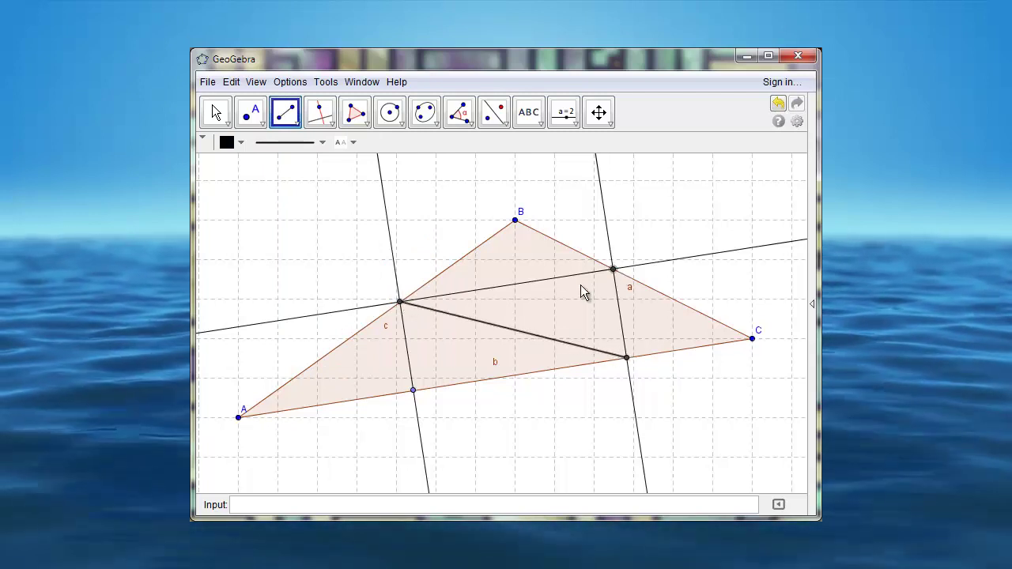
left_click(413, 390)
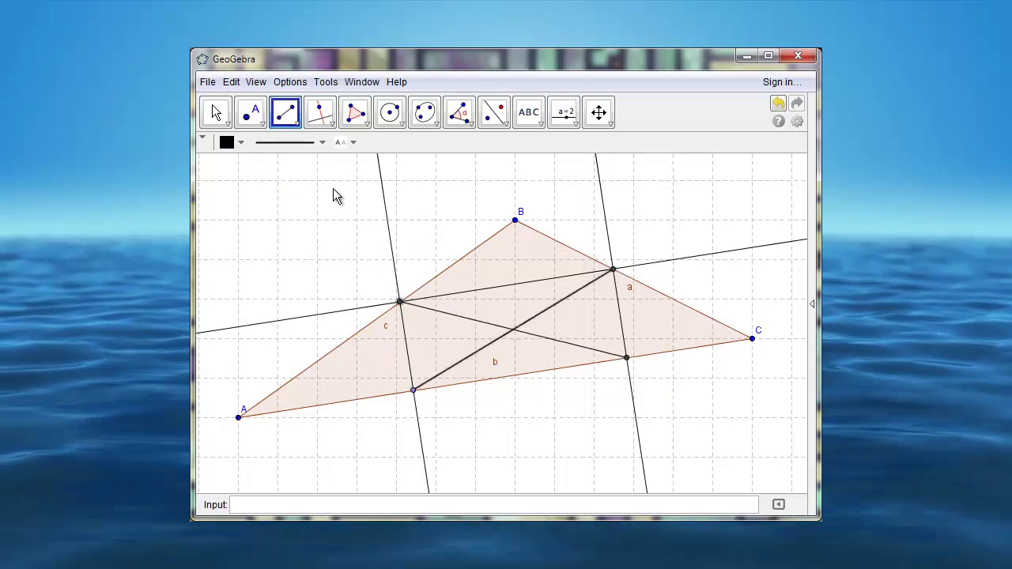
left_click(251, 113)
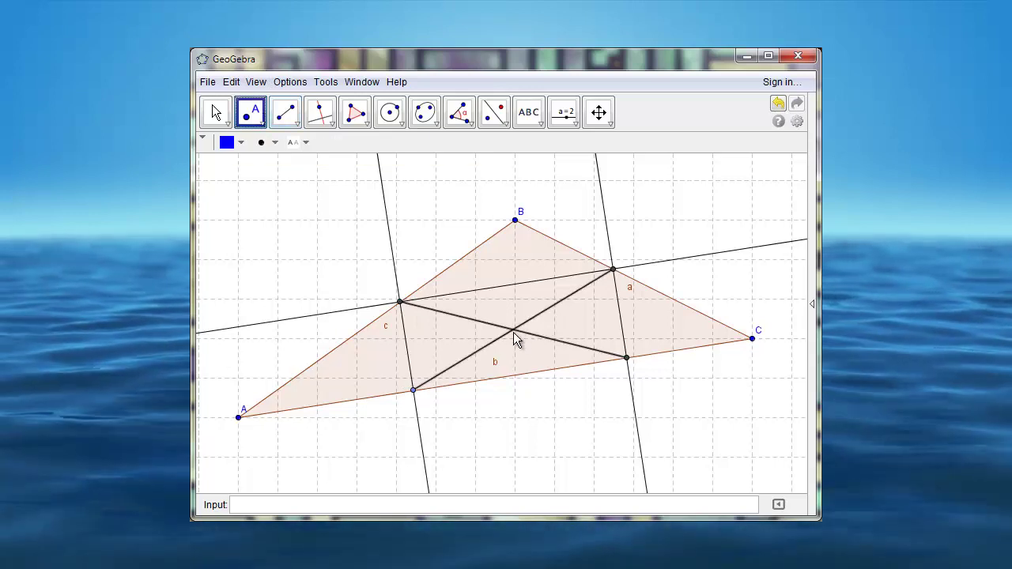
left_click(513, 331)
left_click(216, 112)
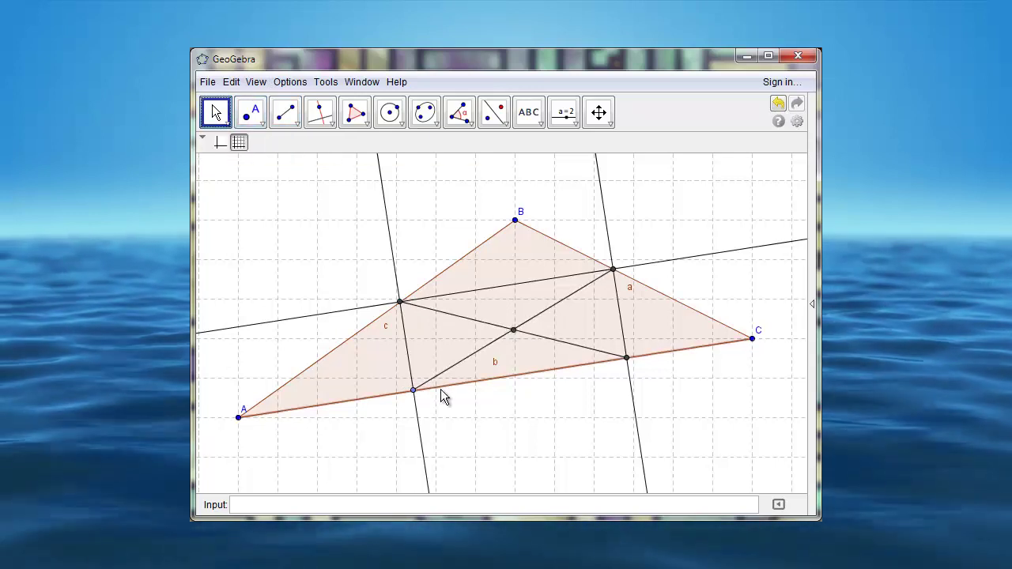
left_click_drag(414, 389, 444, 410)
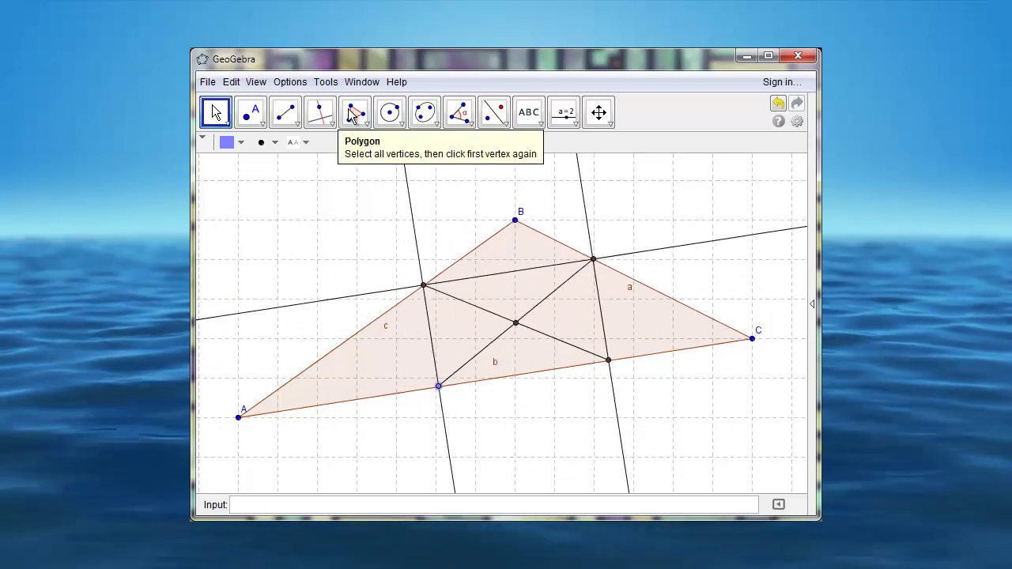
- Start a midpoint at vertex A, then draw the perpendicular to side b through B
left_click(288, 117)
mouse_move(327, 119)
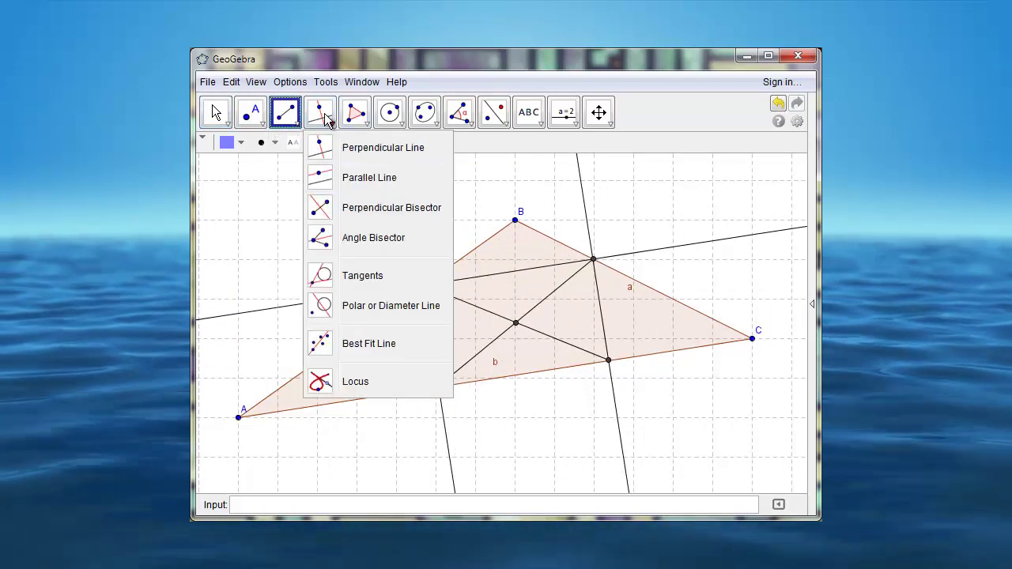
mouse_move(251, 119)
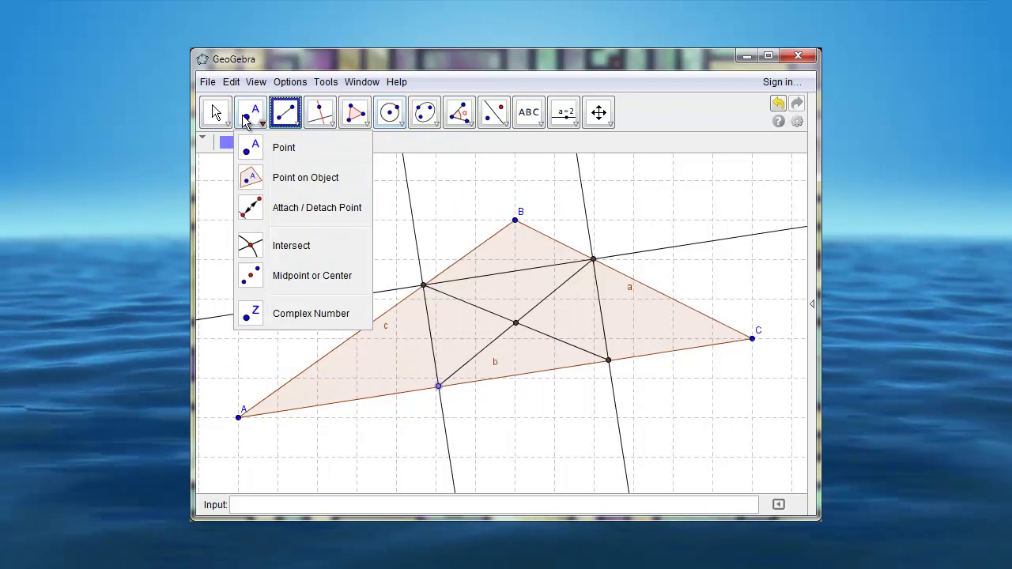
left_click(273, 276)
left_click(238, 418)
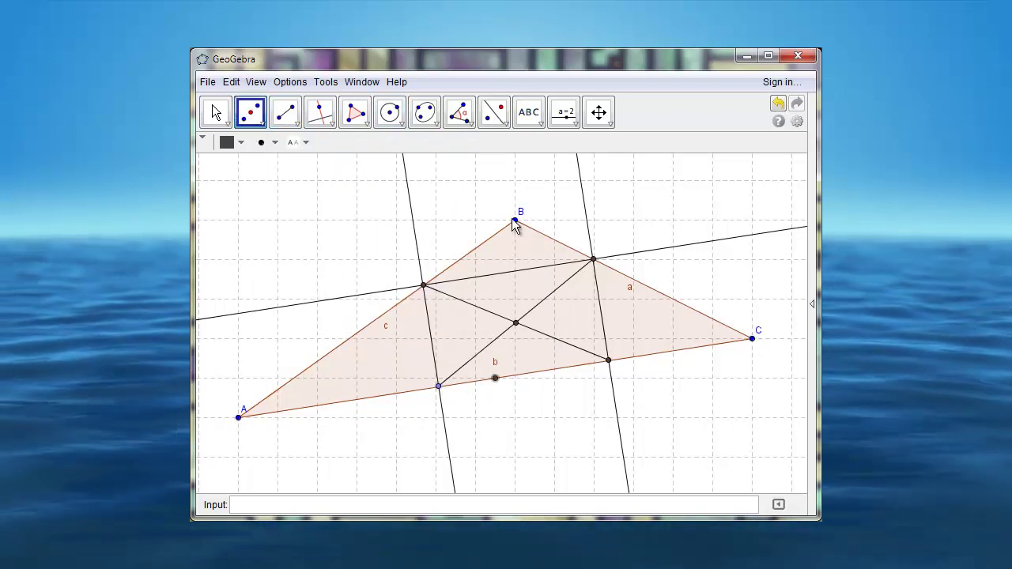
left_click(321, 113)
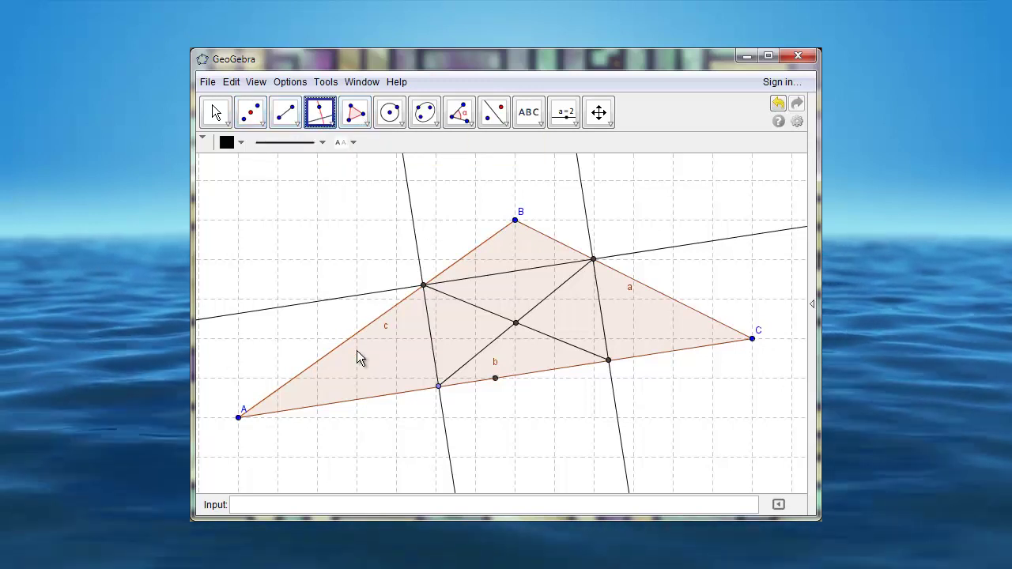
left_click(364, 403)
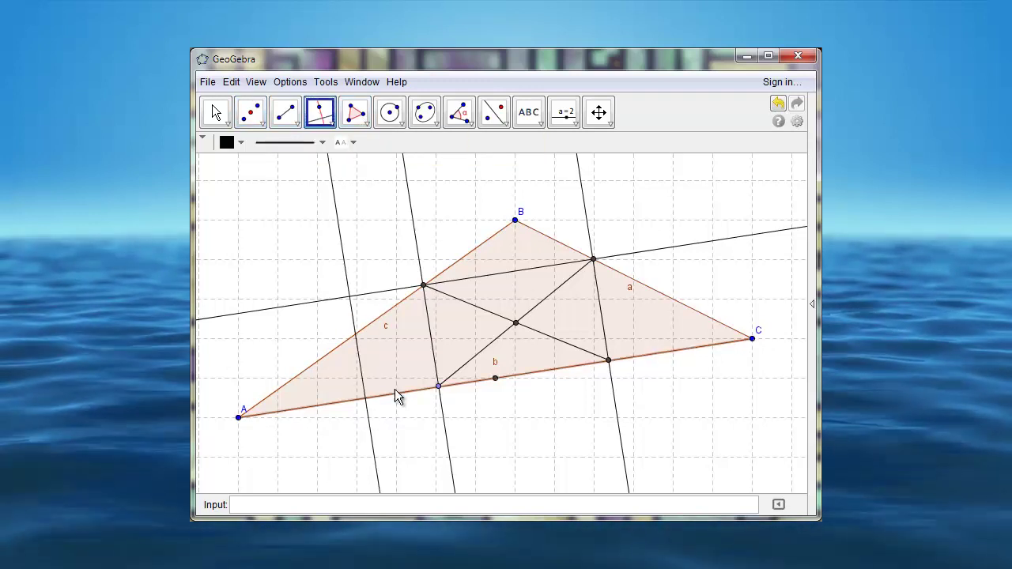
left_click(515, 220)
- Mark the perpendicular's foot on side b and the midpoint between B and that foot
left_click(251, 114)
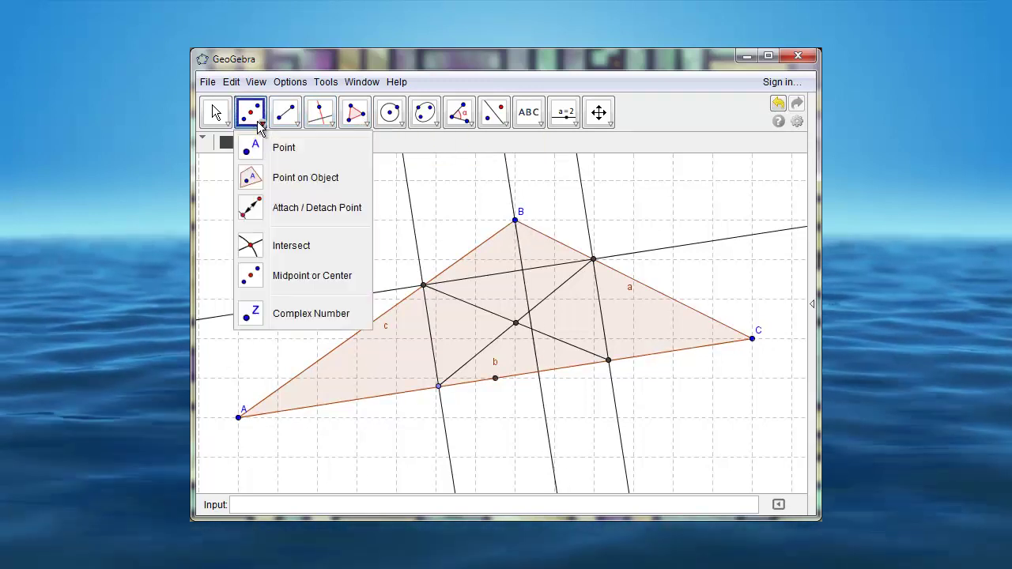
left_click(258, 153)
left_click(540, 370)
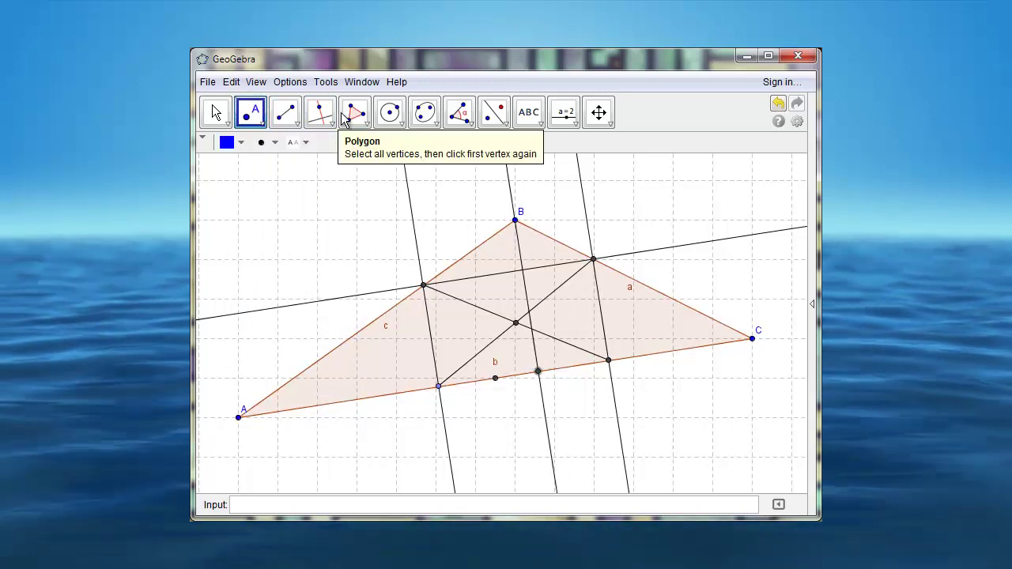
left_click(252, 115)
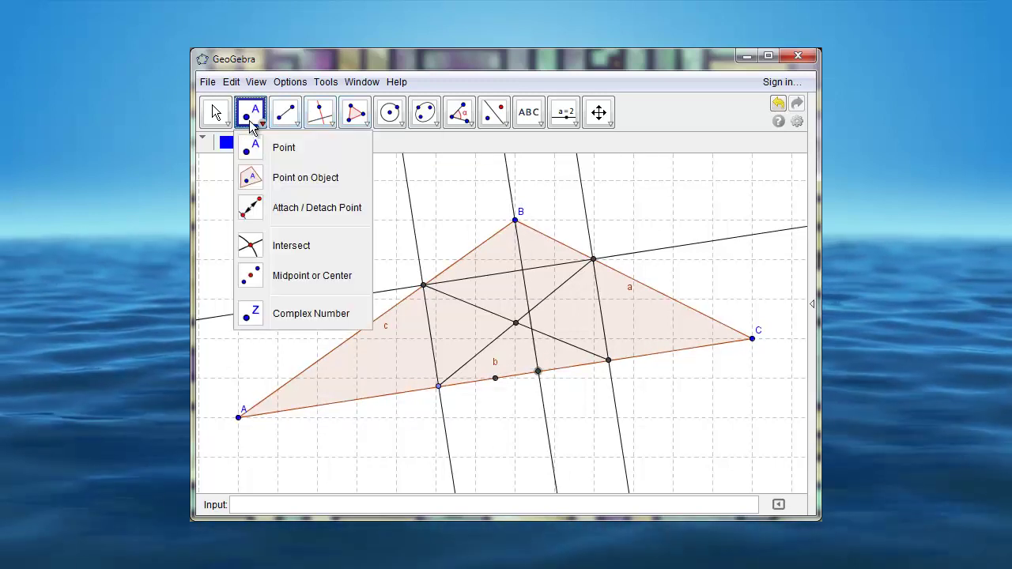
left_click(301, 277)
left_click(515, 222)
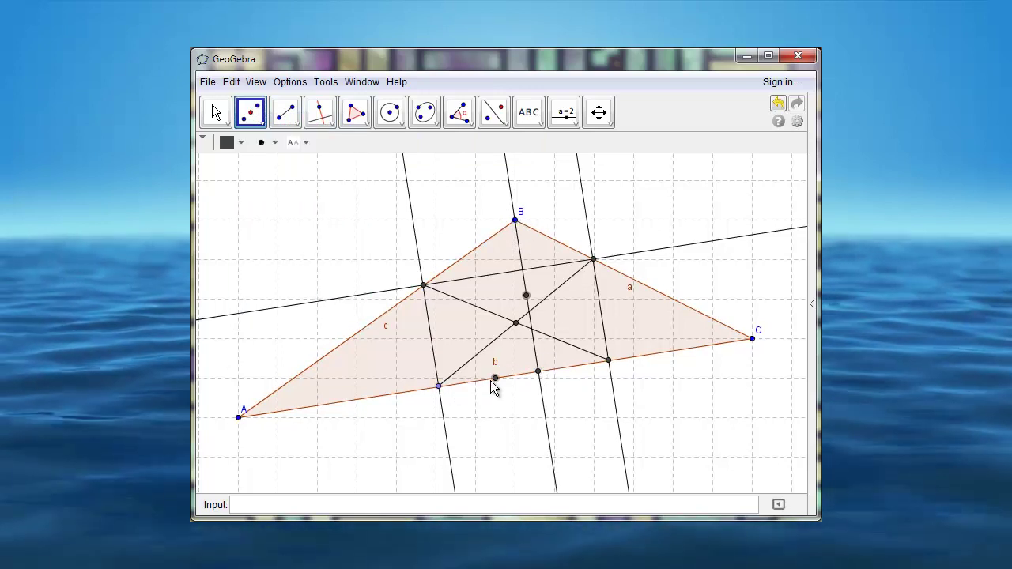
left_click(287, 112)
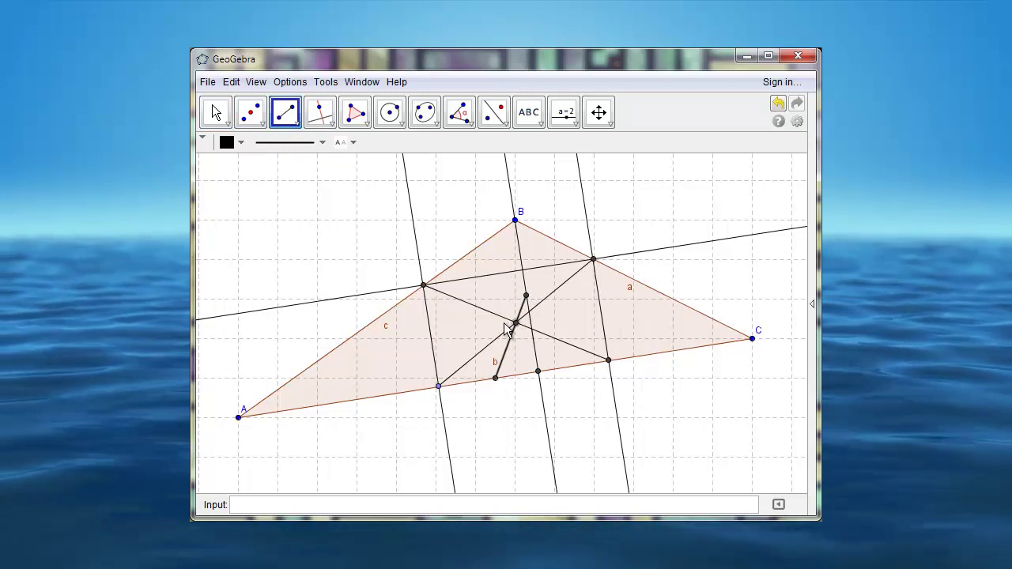
- Drag the point on side b toward A and back to check the diagonals' crossing follows
left_click(216, 112)
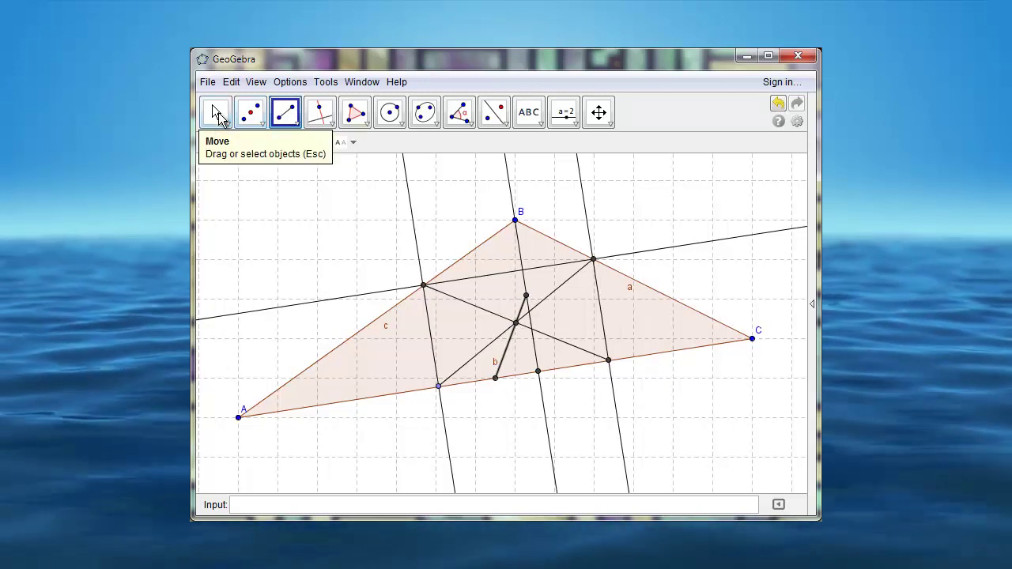
left_click_drag(436, 385, 412, 390)
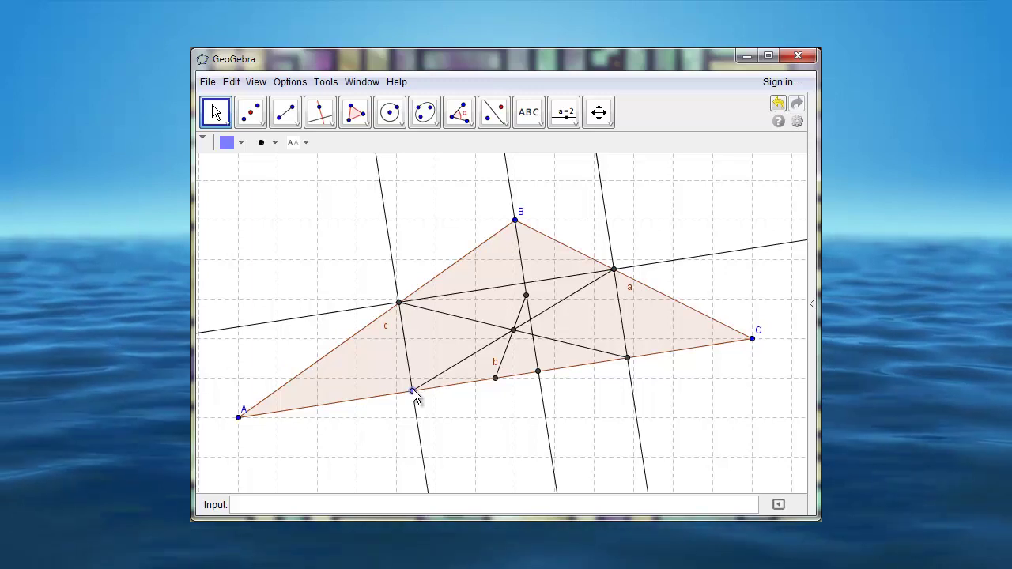
- Delete the point on side b along with the rectangle's lines and points built from it
key("Delete")
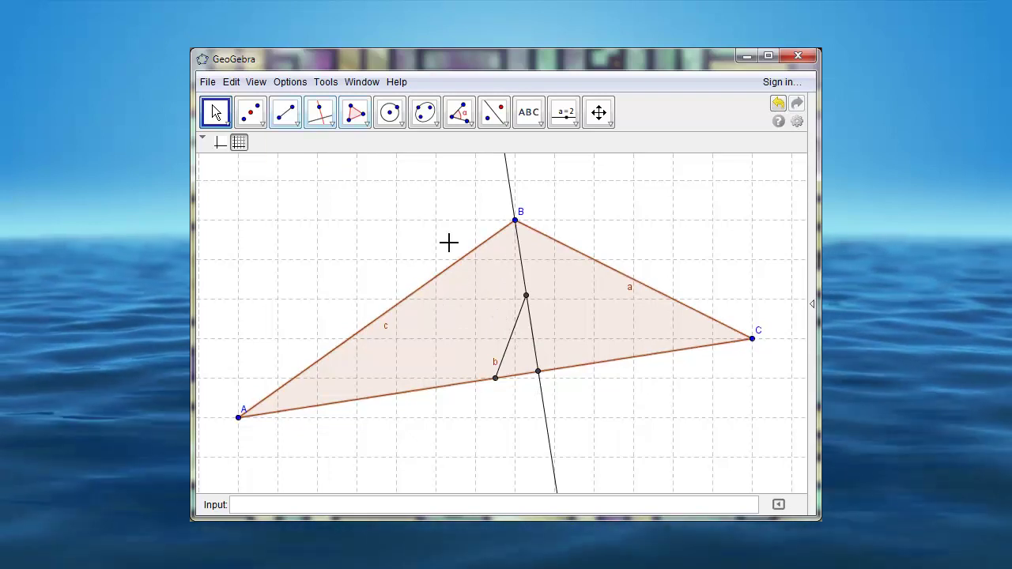
left_click(285, 114)
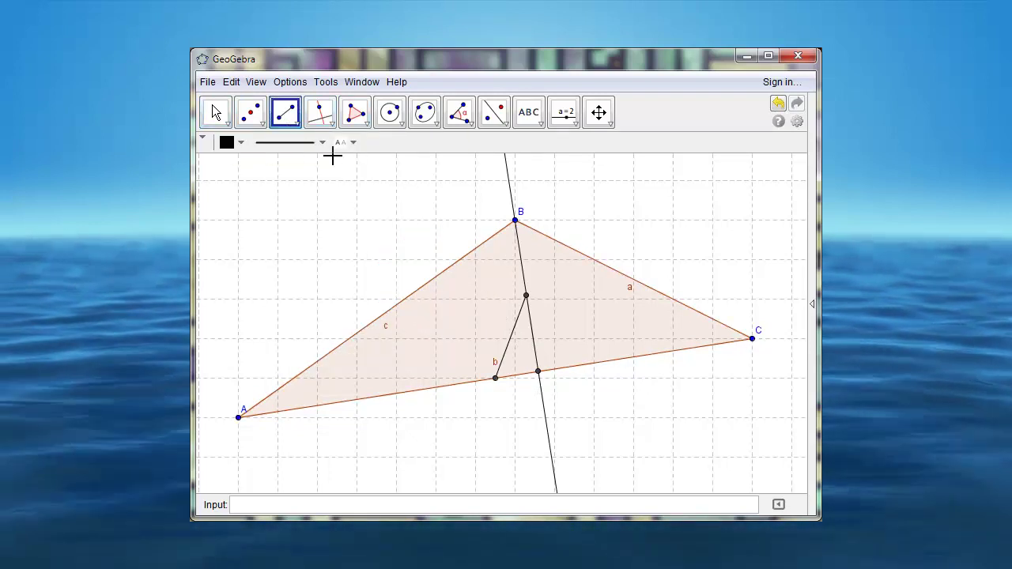
- Create both angle bisectors between the altitude from B and side b at the altitude's foot
left_click(495, 378)
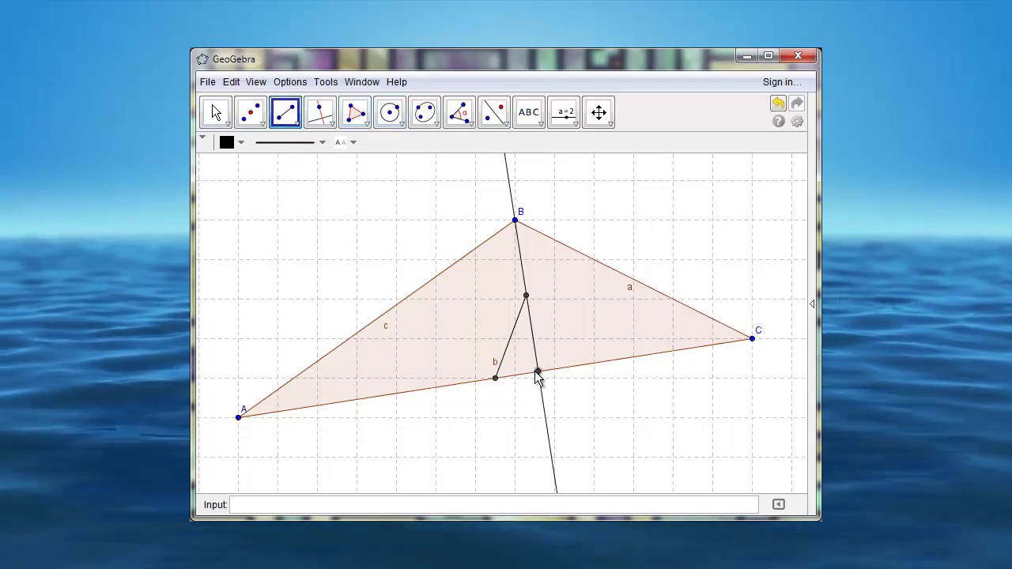
left_click(320, 117)
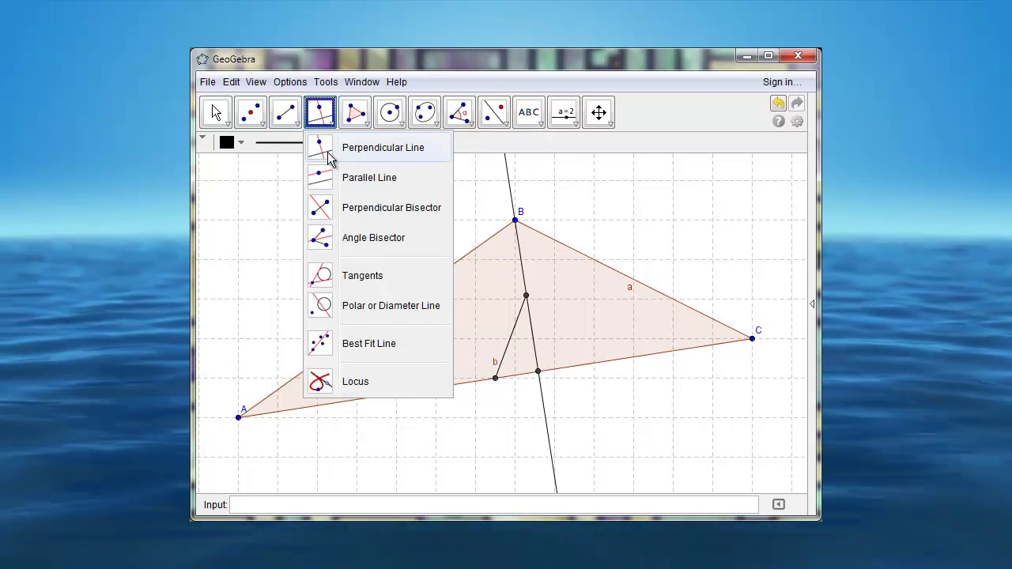
left_click(367, 238)
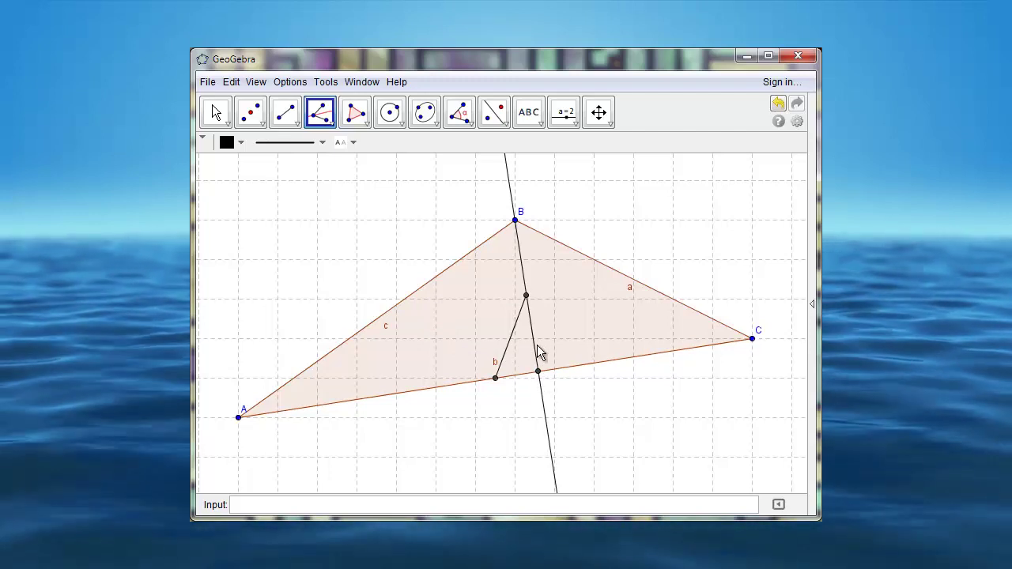
left_click(535, 347)
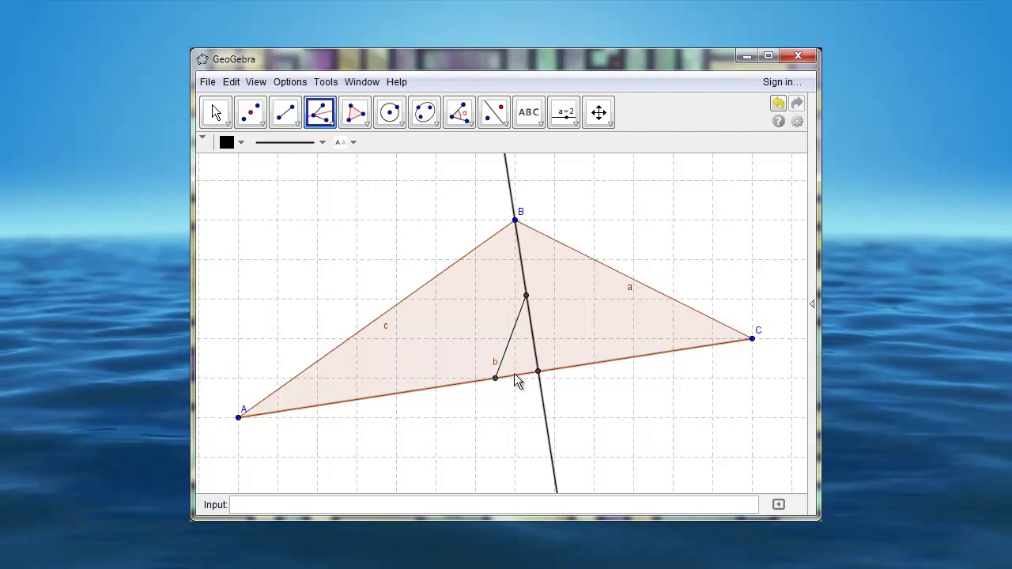
left_click(514, 374)
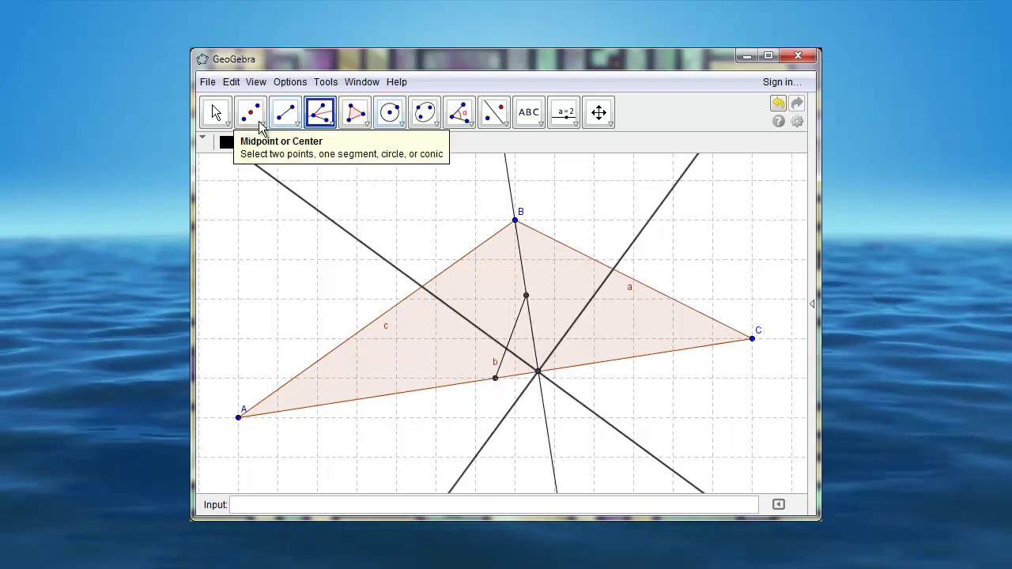
- Mark the bisector's crossing with the slanted segment, circle it through the altitude's foot, and mark the circle–bisector point
left_click(298, 125)
mouse_move(397, 117)
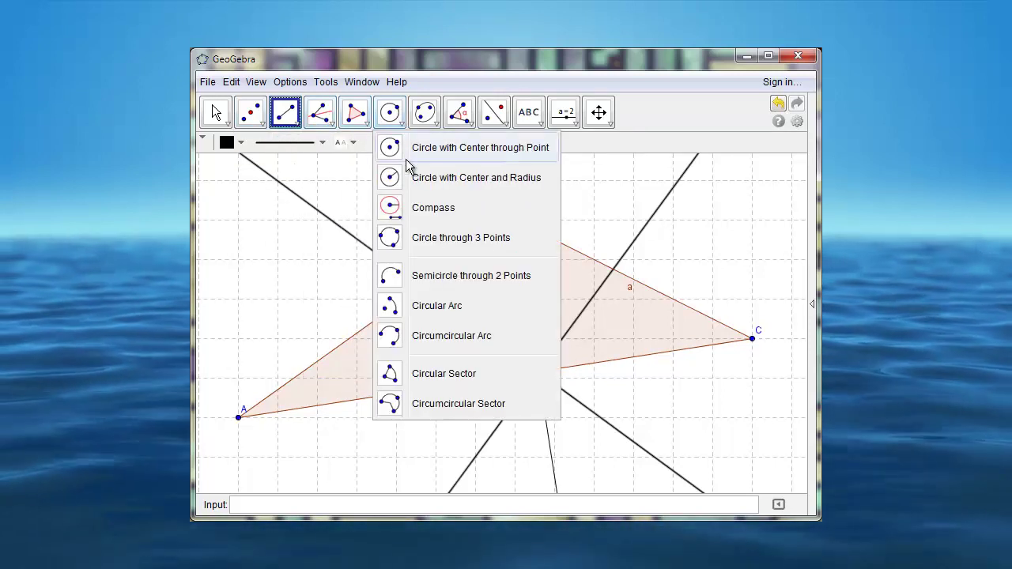
left_click(415, 152)
left_click(251, 111)
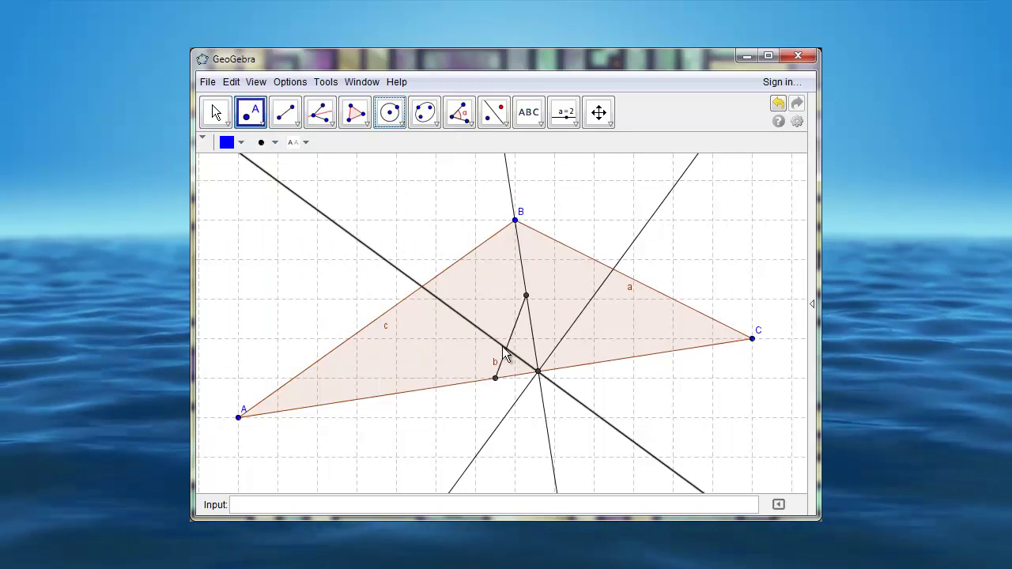
left_click(506, 348)
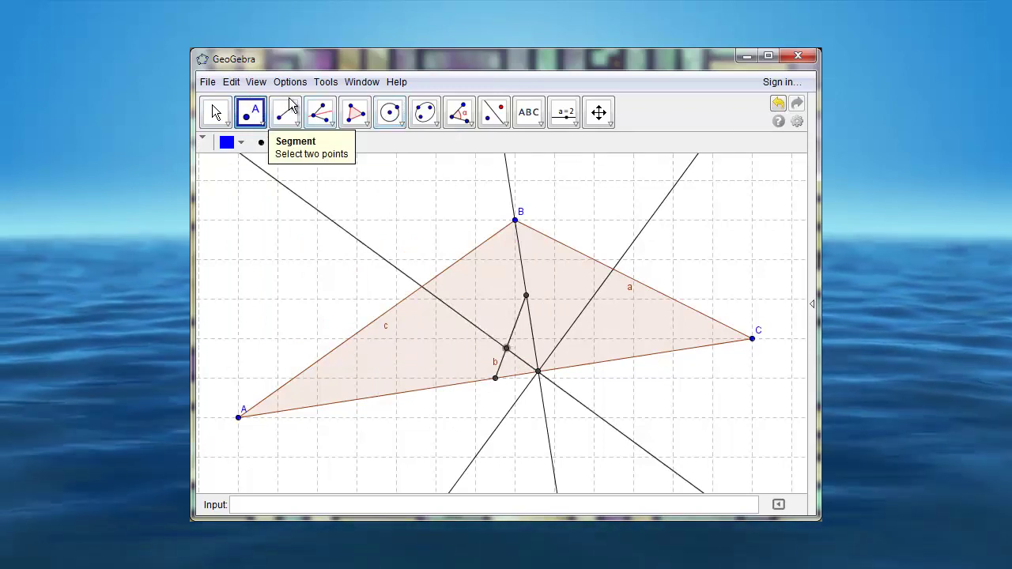
left_click(396, 117)
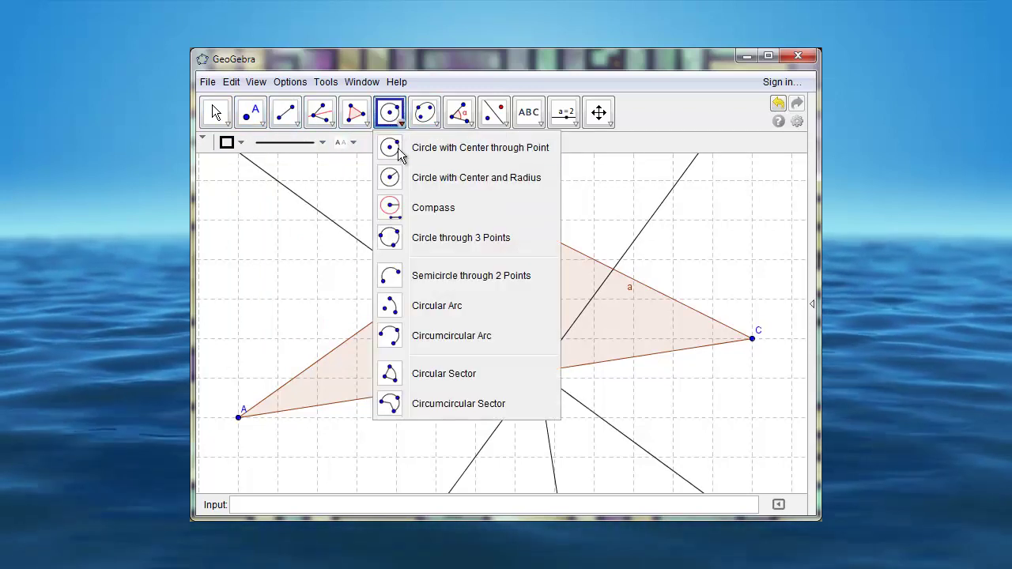
left_click(443, 148)
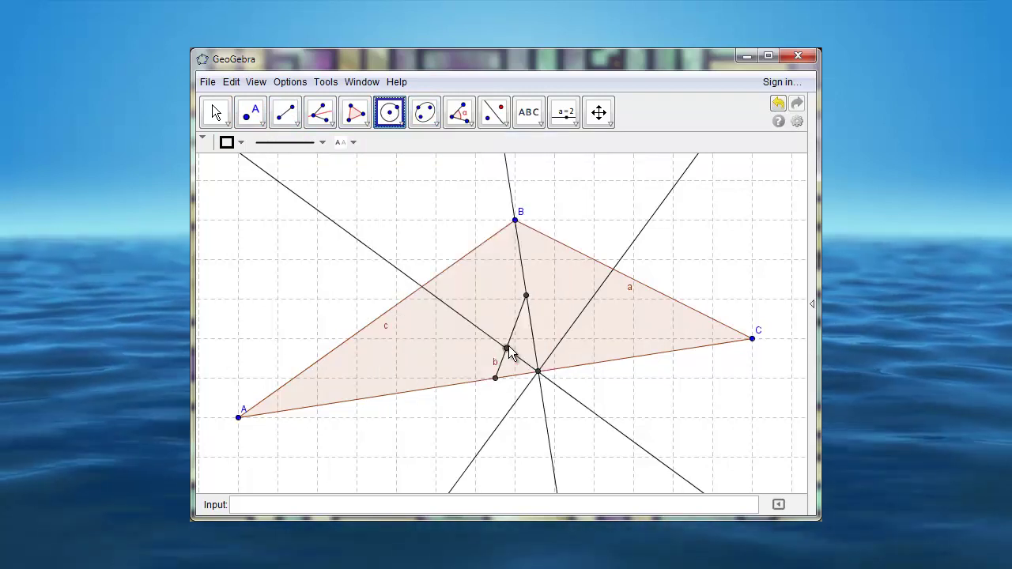
left_click(539, 373)
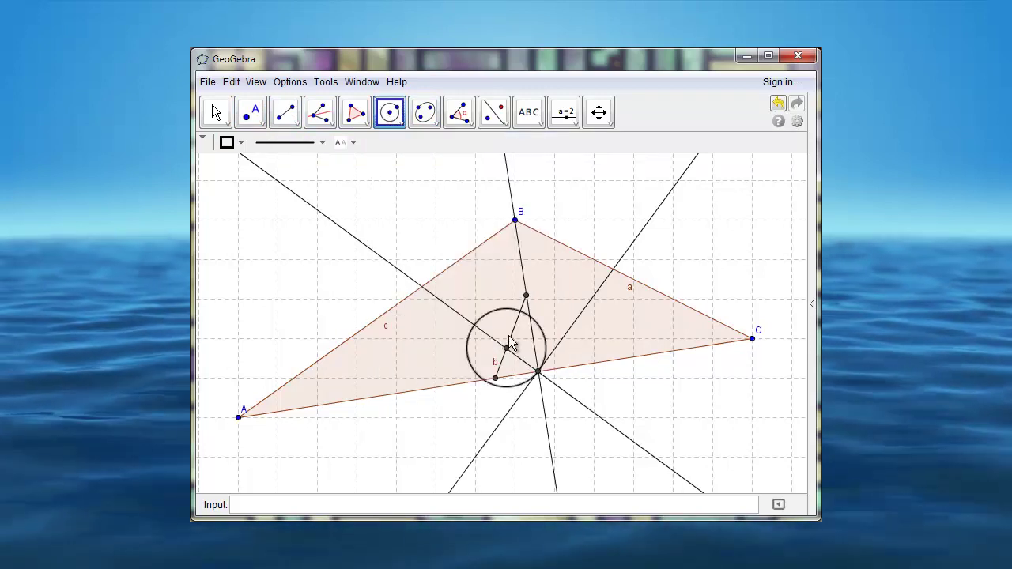
left_click(251, 113)
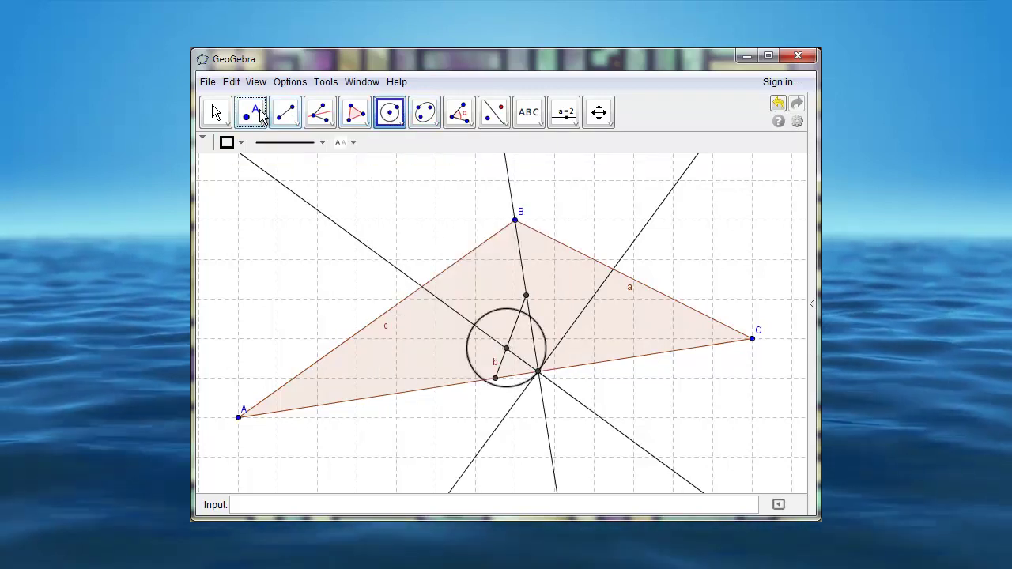
left_click(474, 325)
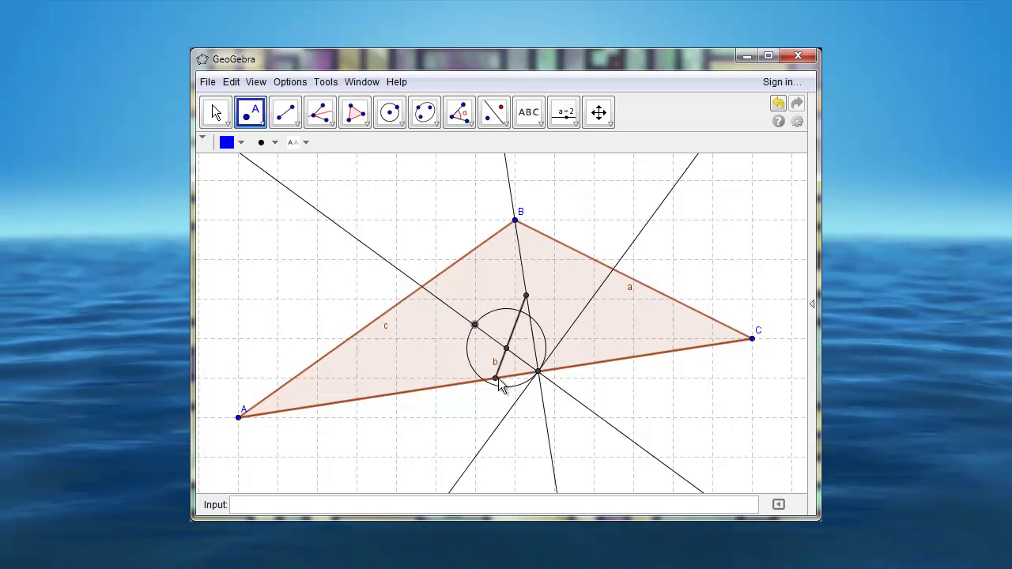
- Draw a line from the altitude's foot on side b through the circle point, marking its crossing with side c
left_click(291, 123)
left_click(312, 178)
left_click(294, 125)
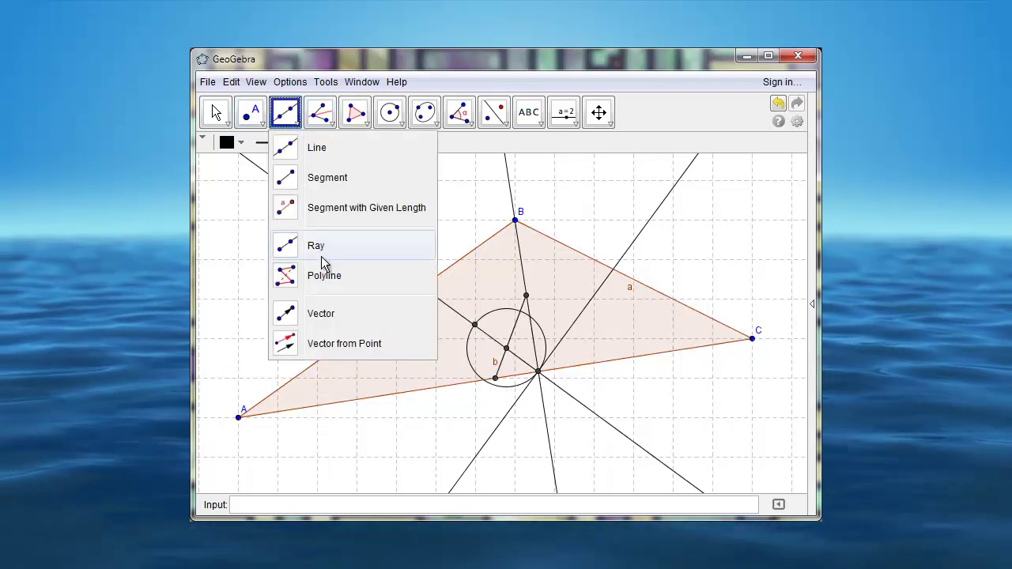
left_click(495, 378)
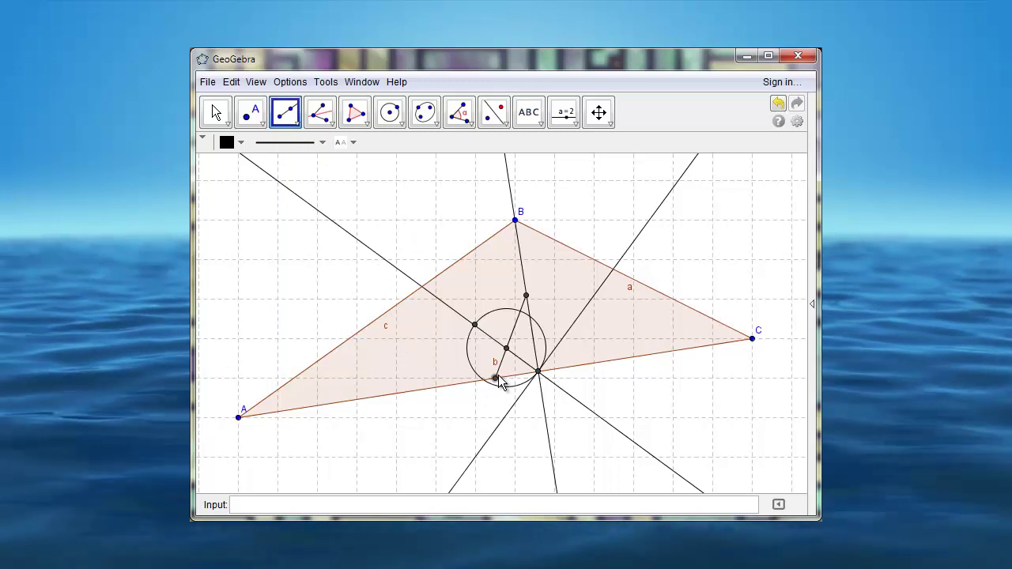
left_click(474, 325)
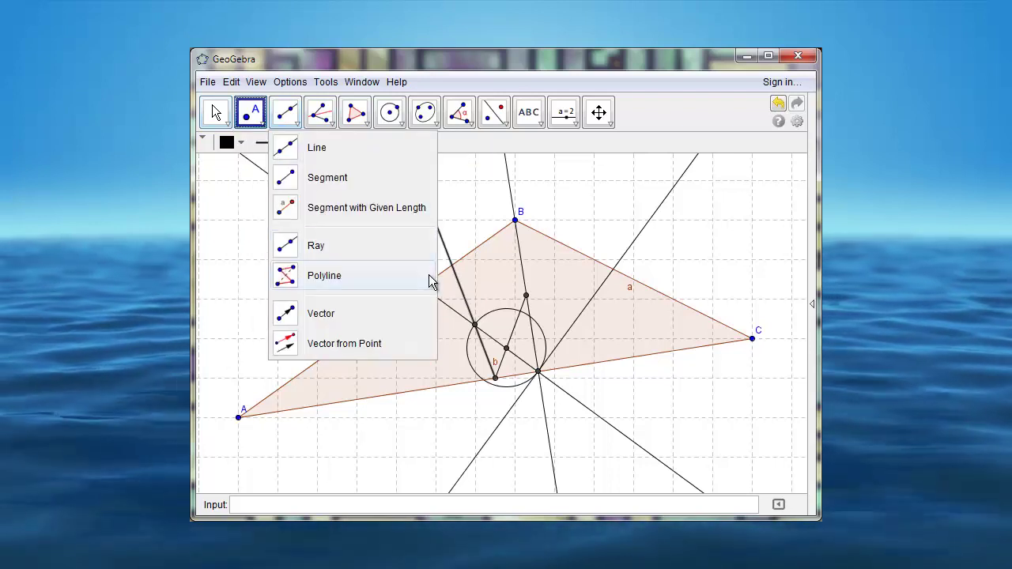
left_click(251, 112)
left_click(451, 264)
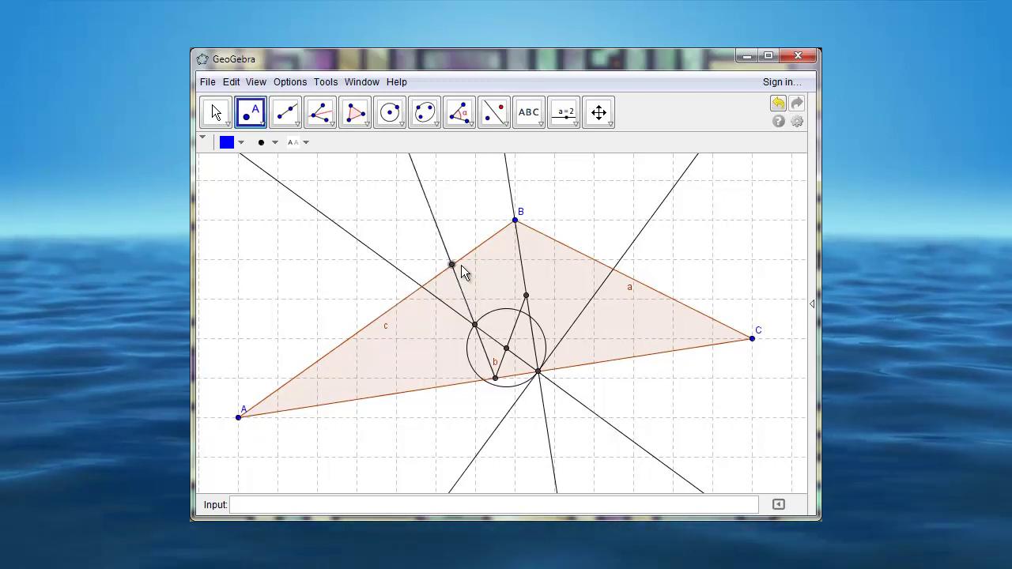
- Draw the square's left side perpendicular to AC and its top side through the side-c point, marking the corner on a
left_click(296, 117)
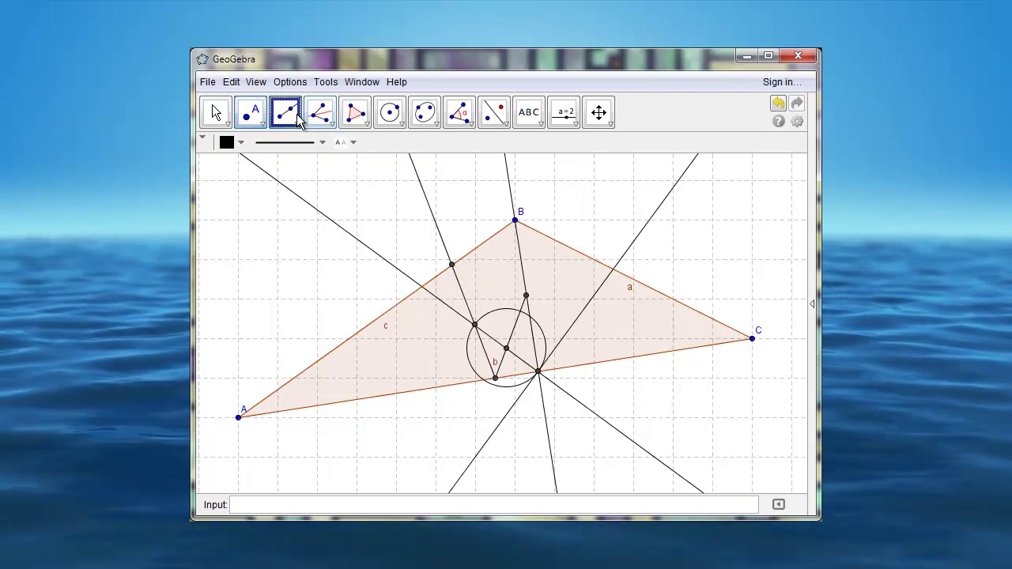
left_click(295, 123)
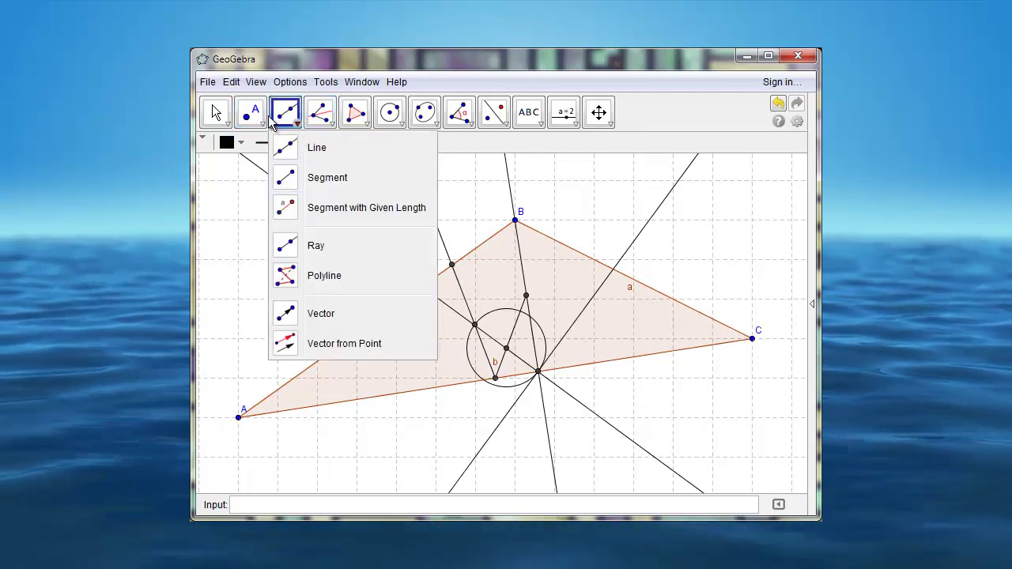
mouse_move(317, 126)
left_click(356, 146)
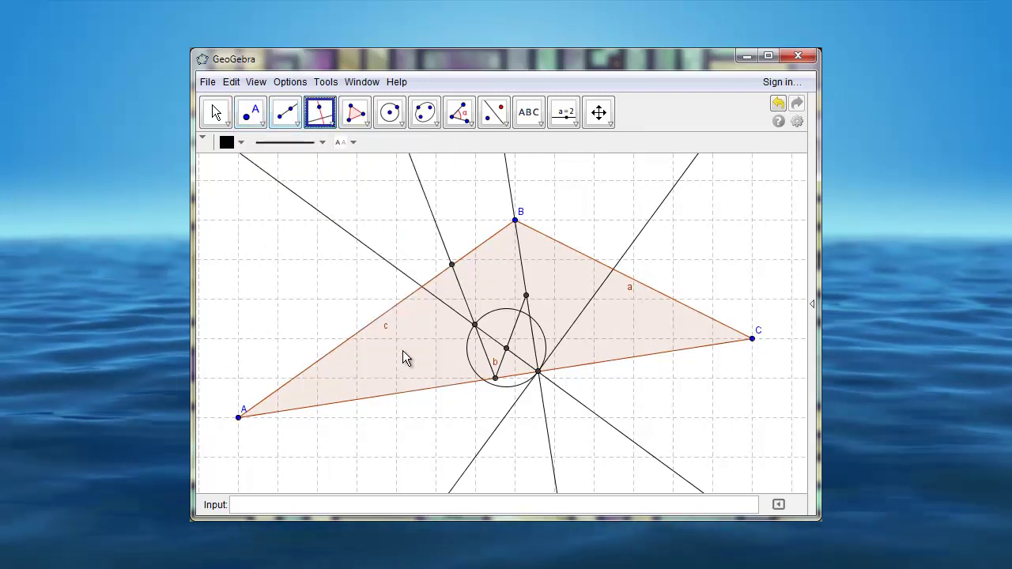
left_click(434, 385)
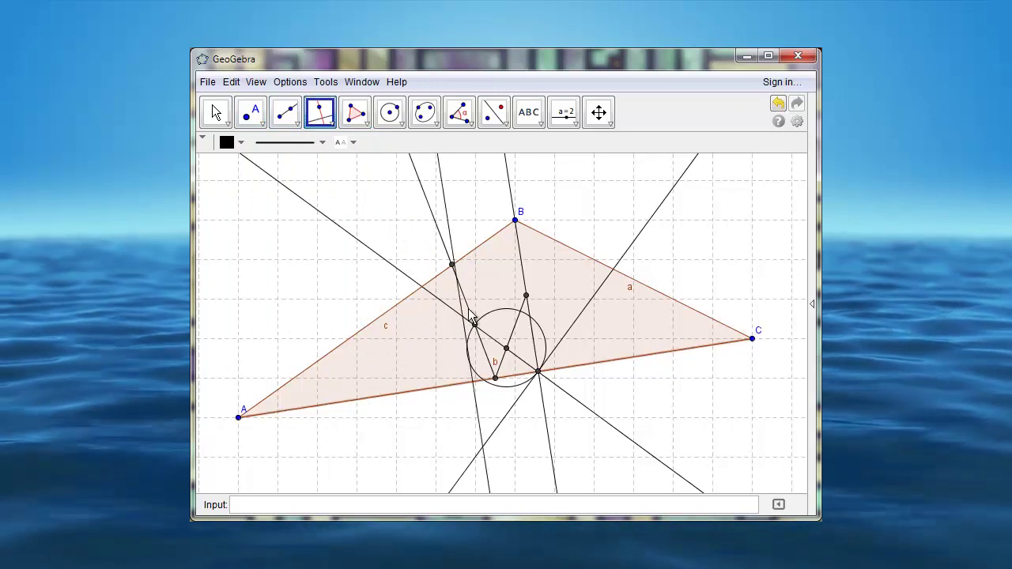
left_click(451, 265)
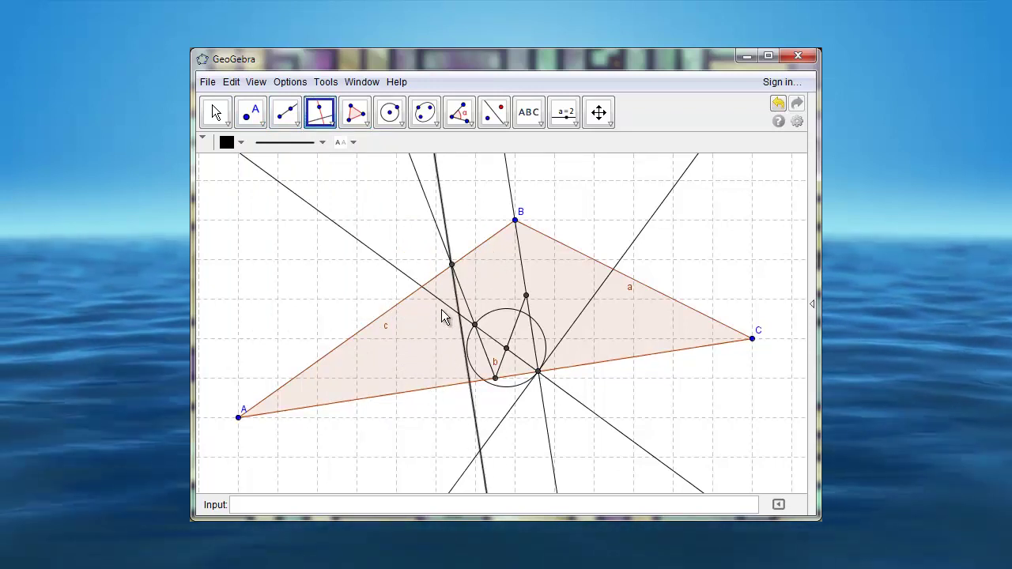
left_click(474, 409)
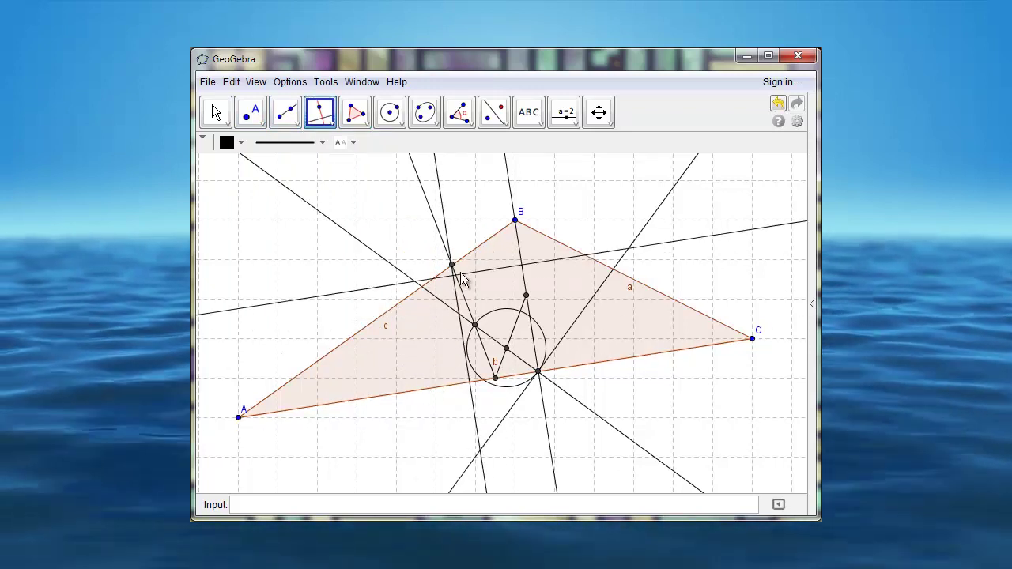
left_click(452, 264)
left_click(250, 111)
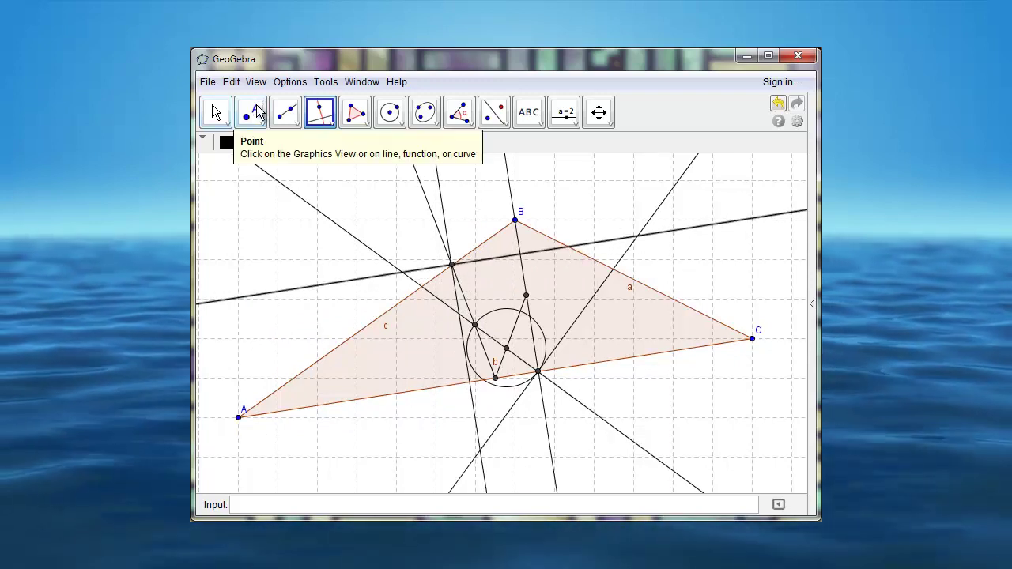
left_click(568, 246)
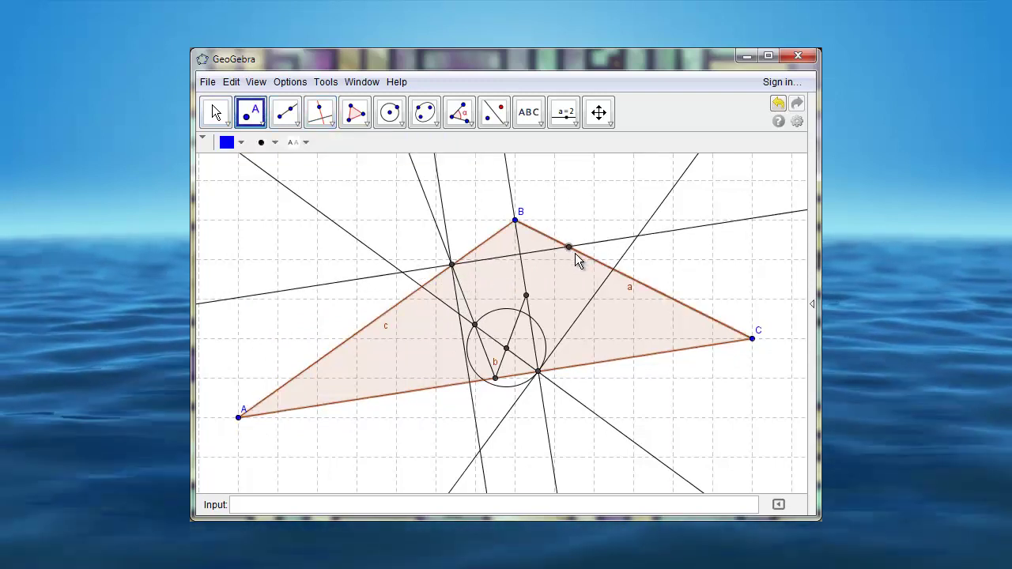
- Drop the square's right side from the corner on a and mark both bottom corners on side b
left_click(296, 125)
left_click(331, 122)
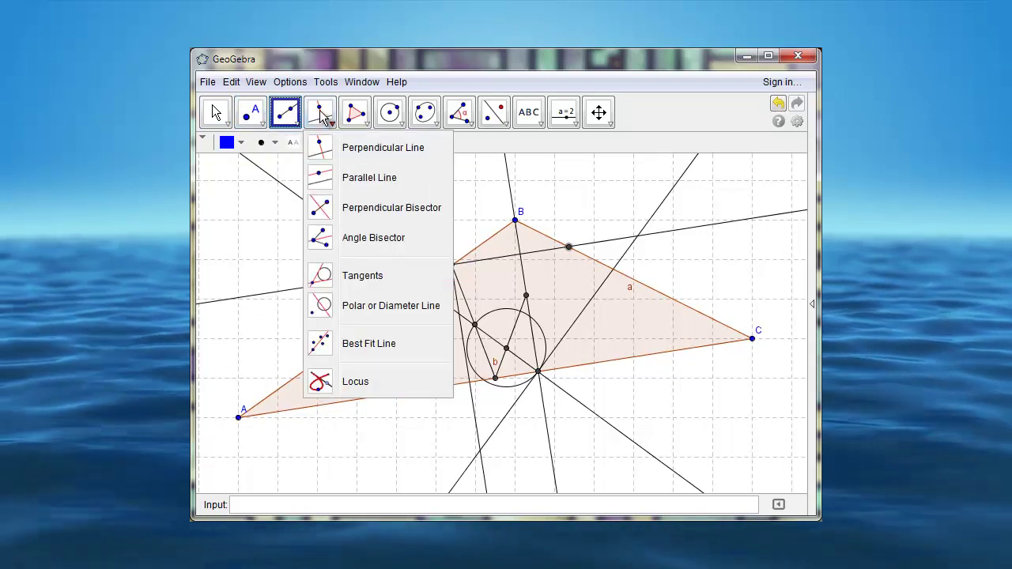
left_click(329, 147)
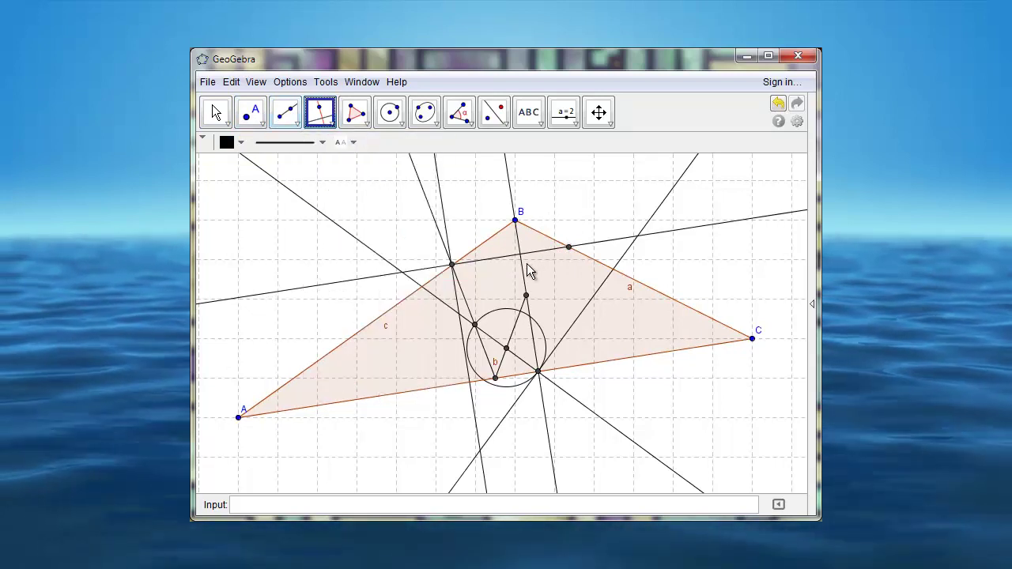
left_click(567, 247)
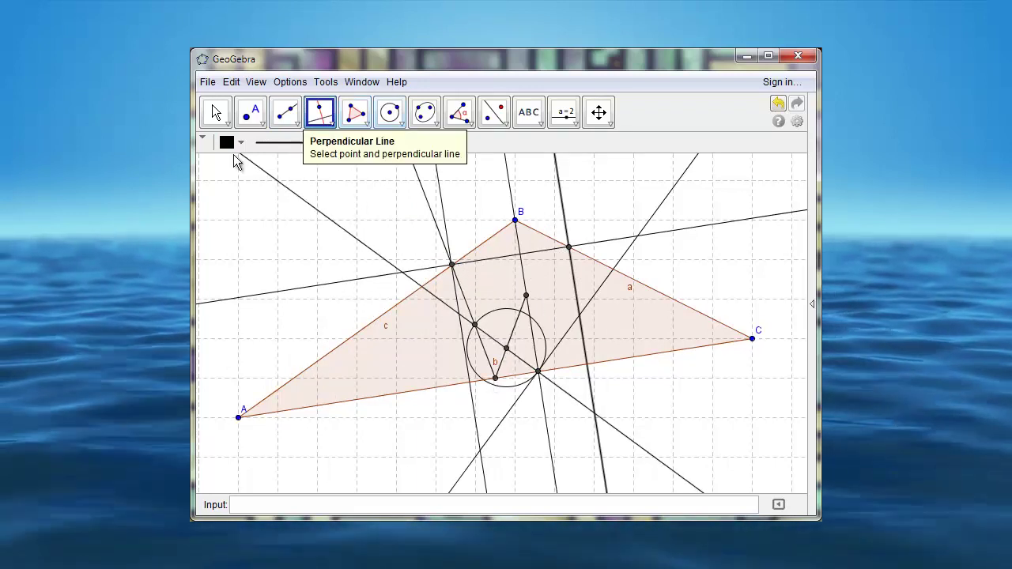
left_click(469, 382)
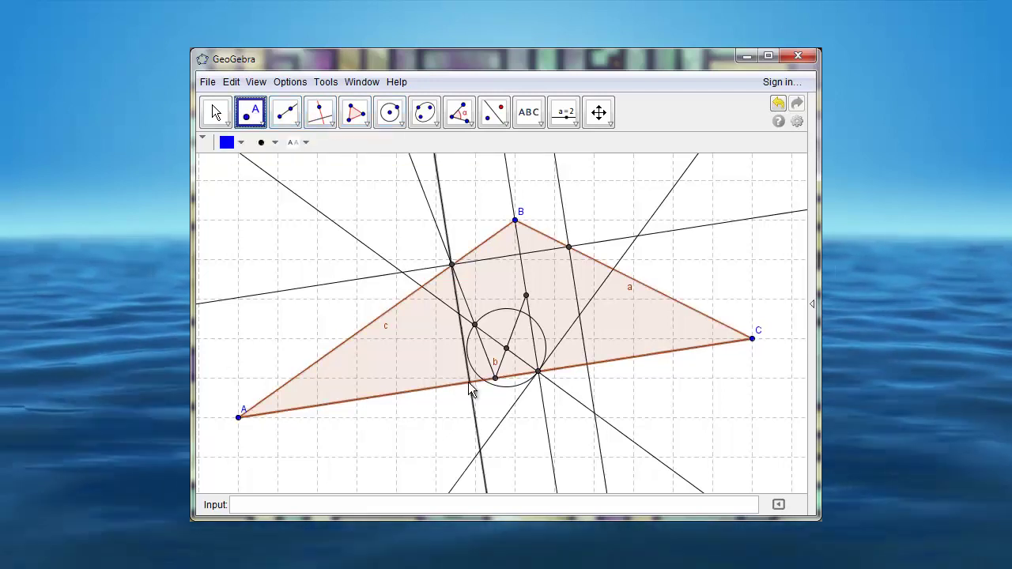
left_click(586, 365)
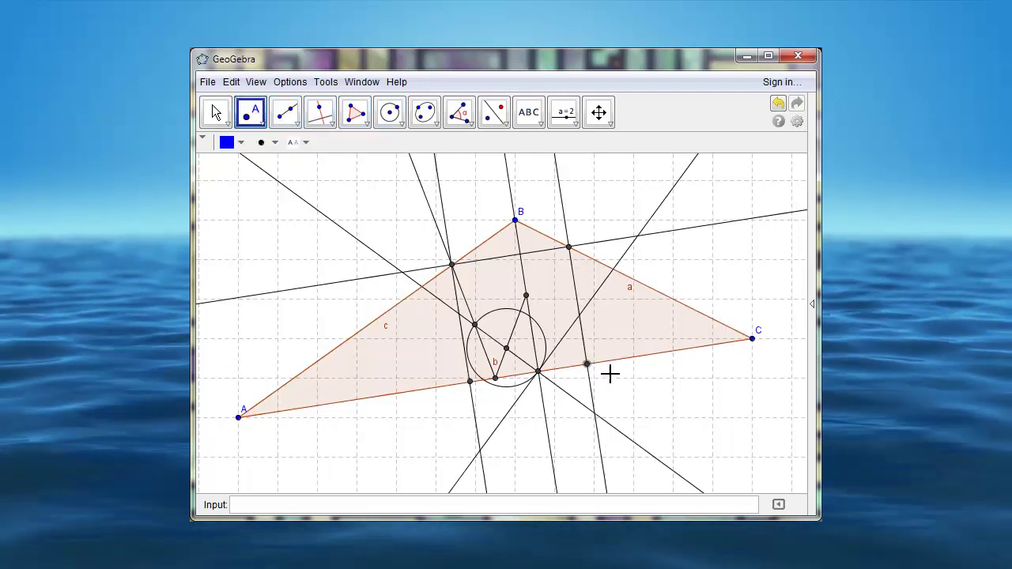
- Draw a diagonal segment from the square's corner on side c to its right corner on side b
left_click(287, 115)
left_click(296, 122)
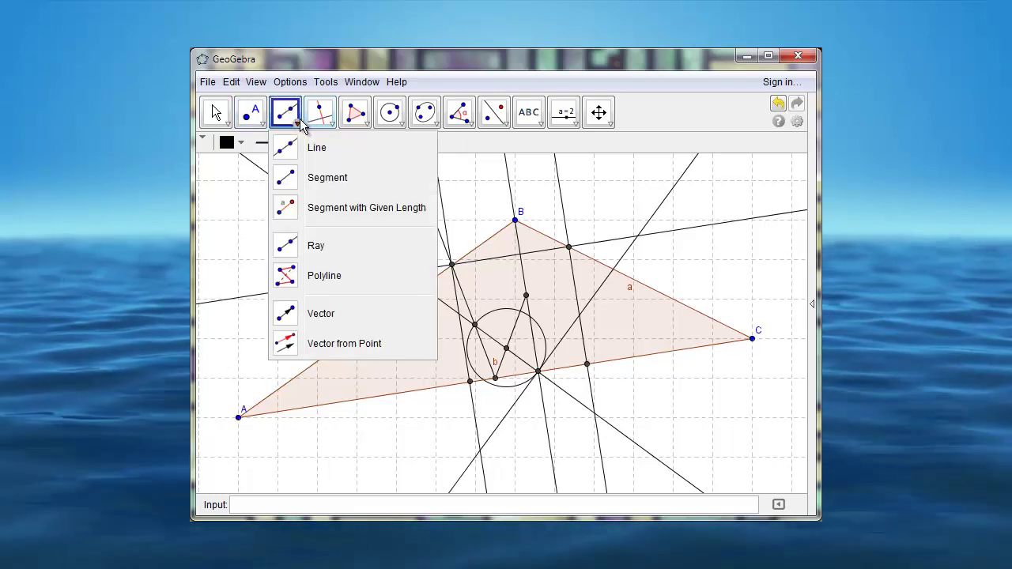
left_click(280, 174)
left_click(452, 265)
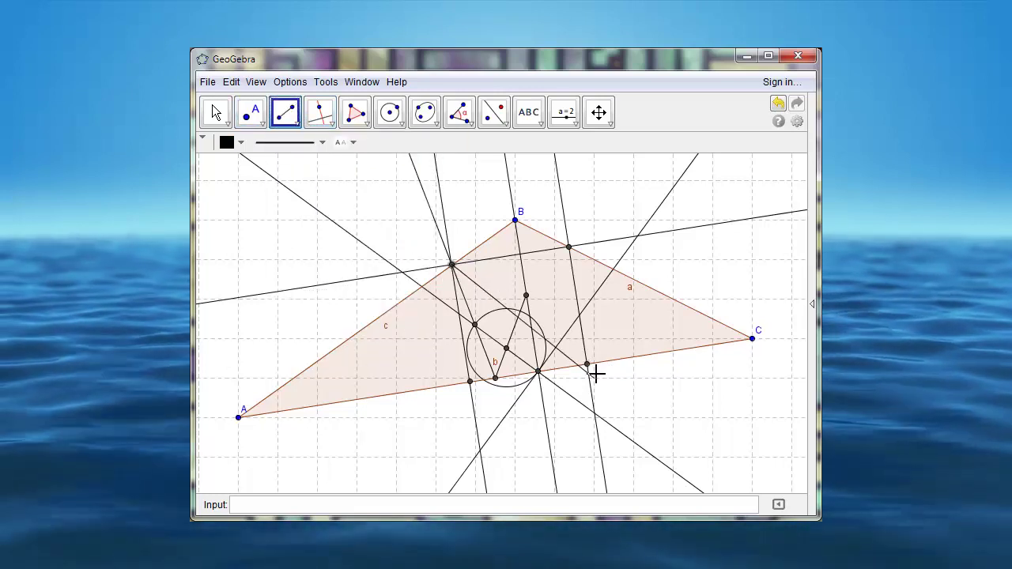
left_click(586, 365)
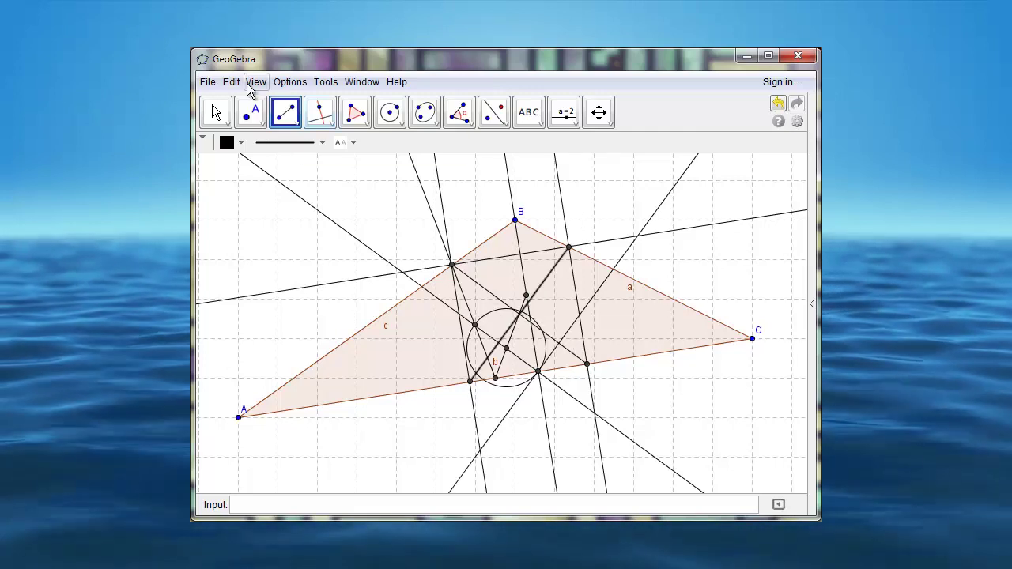
left_click(214, 111)
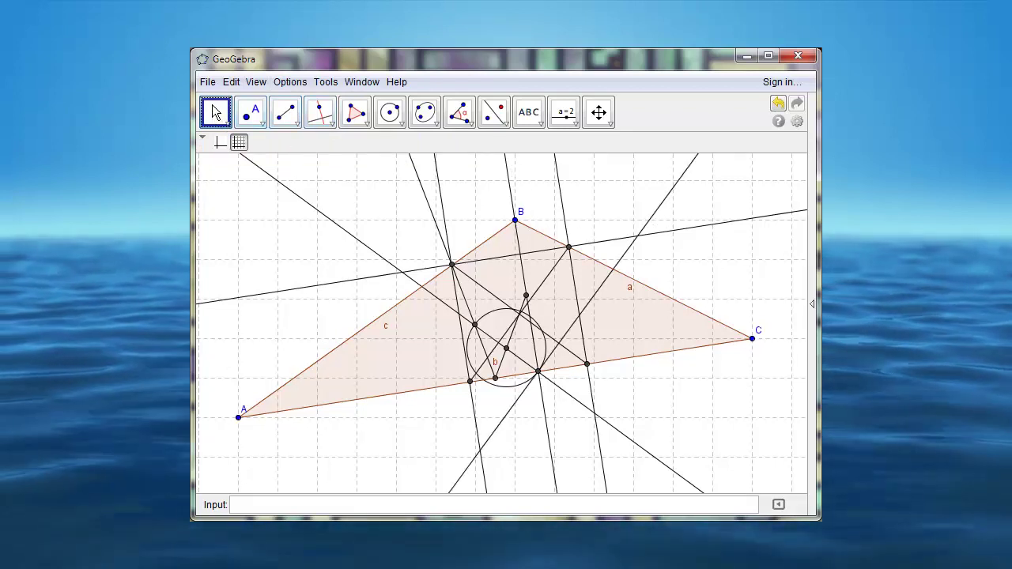
- Drag vertices C and B alternately and watch the inscribed square follow the reshaped triangle
mouse_move(760, 342)
left_mouse_down()
mouse_move(646, 357)
mouse_move(723, 327)
mouse_move(682, 356)
mouse_move(709, 409)
mouse_move(767, 372)
mouse_move(746, 353)
mouse_move(753, 350)
left_mouse_up()
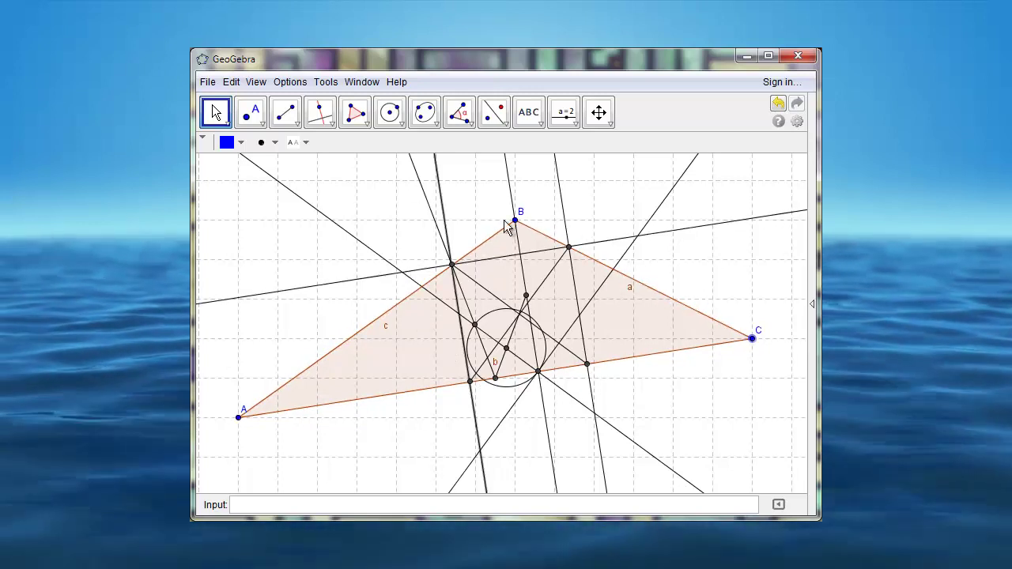
left_click_drag(516, 219, 517, 178)
mouse_move(751, 346)
left_mouse_down()
mouse_move(624, 363)
mouse_move(761, 330)
mouse_move(662, 355)
mouse_move(757, 329)
mouse_move(693, 346)
mouse_move(751, 339)
mouse_move(700, 339)
mouse_move(693, 353)
mouse_move(736, 344)
mouse_move(603, 361)
mouse_move(773, 332)
mouse_move(662, 360)
mouse_move(766, 334)
mouse_move(753, 345)
left_mouse_up()
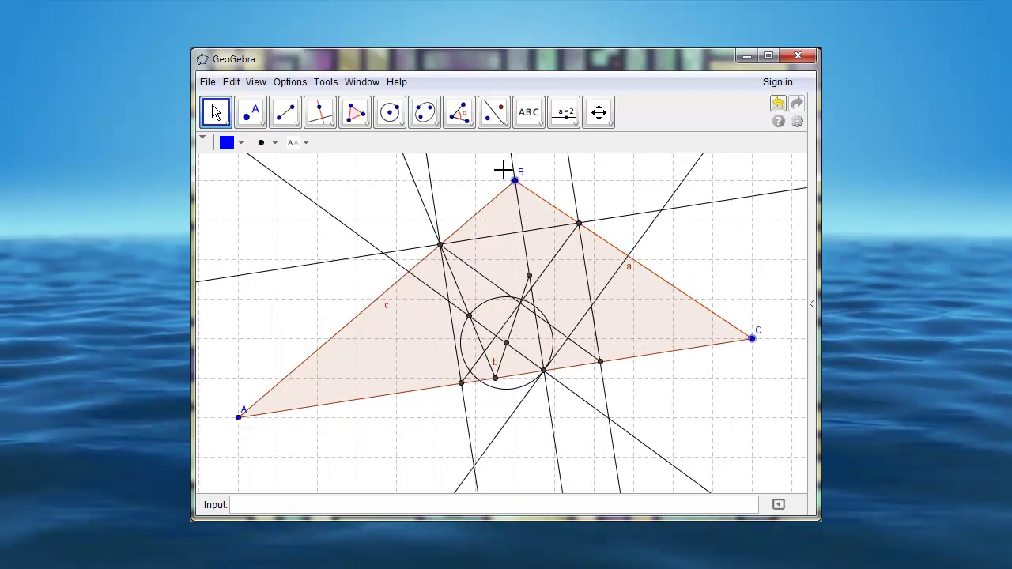
mouse_move(514, 182)
left_mouse_down()
mouse_move(541, 269)
mouse_move(503, 190)
mouse_move(520, 186)
left_mouse_up()
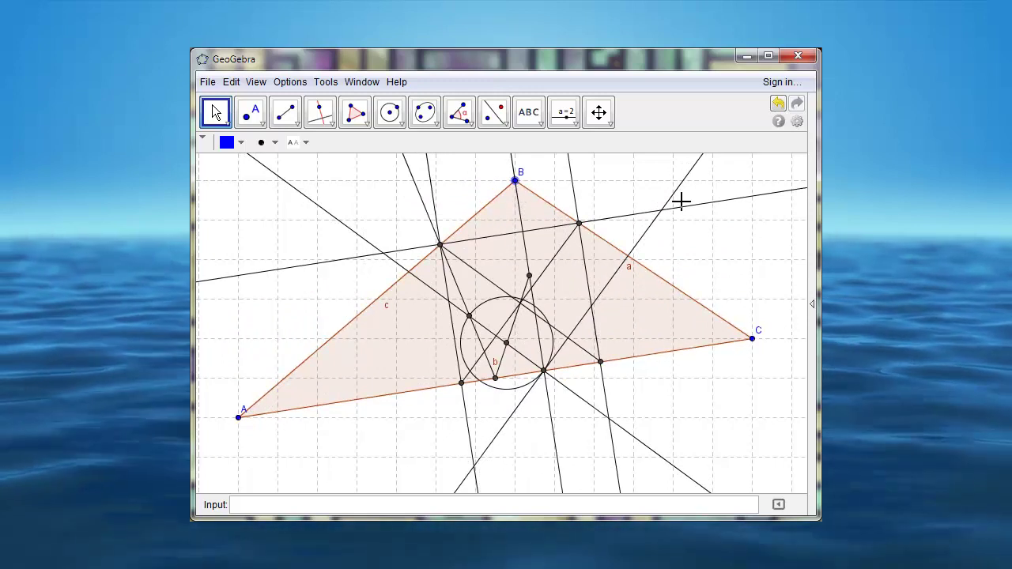